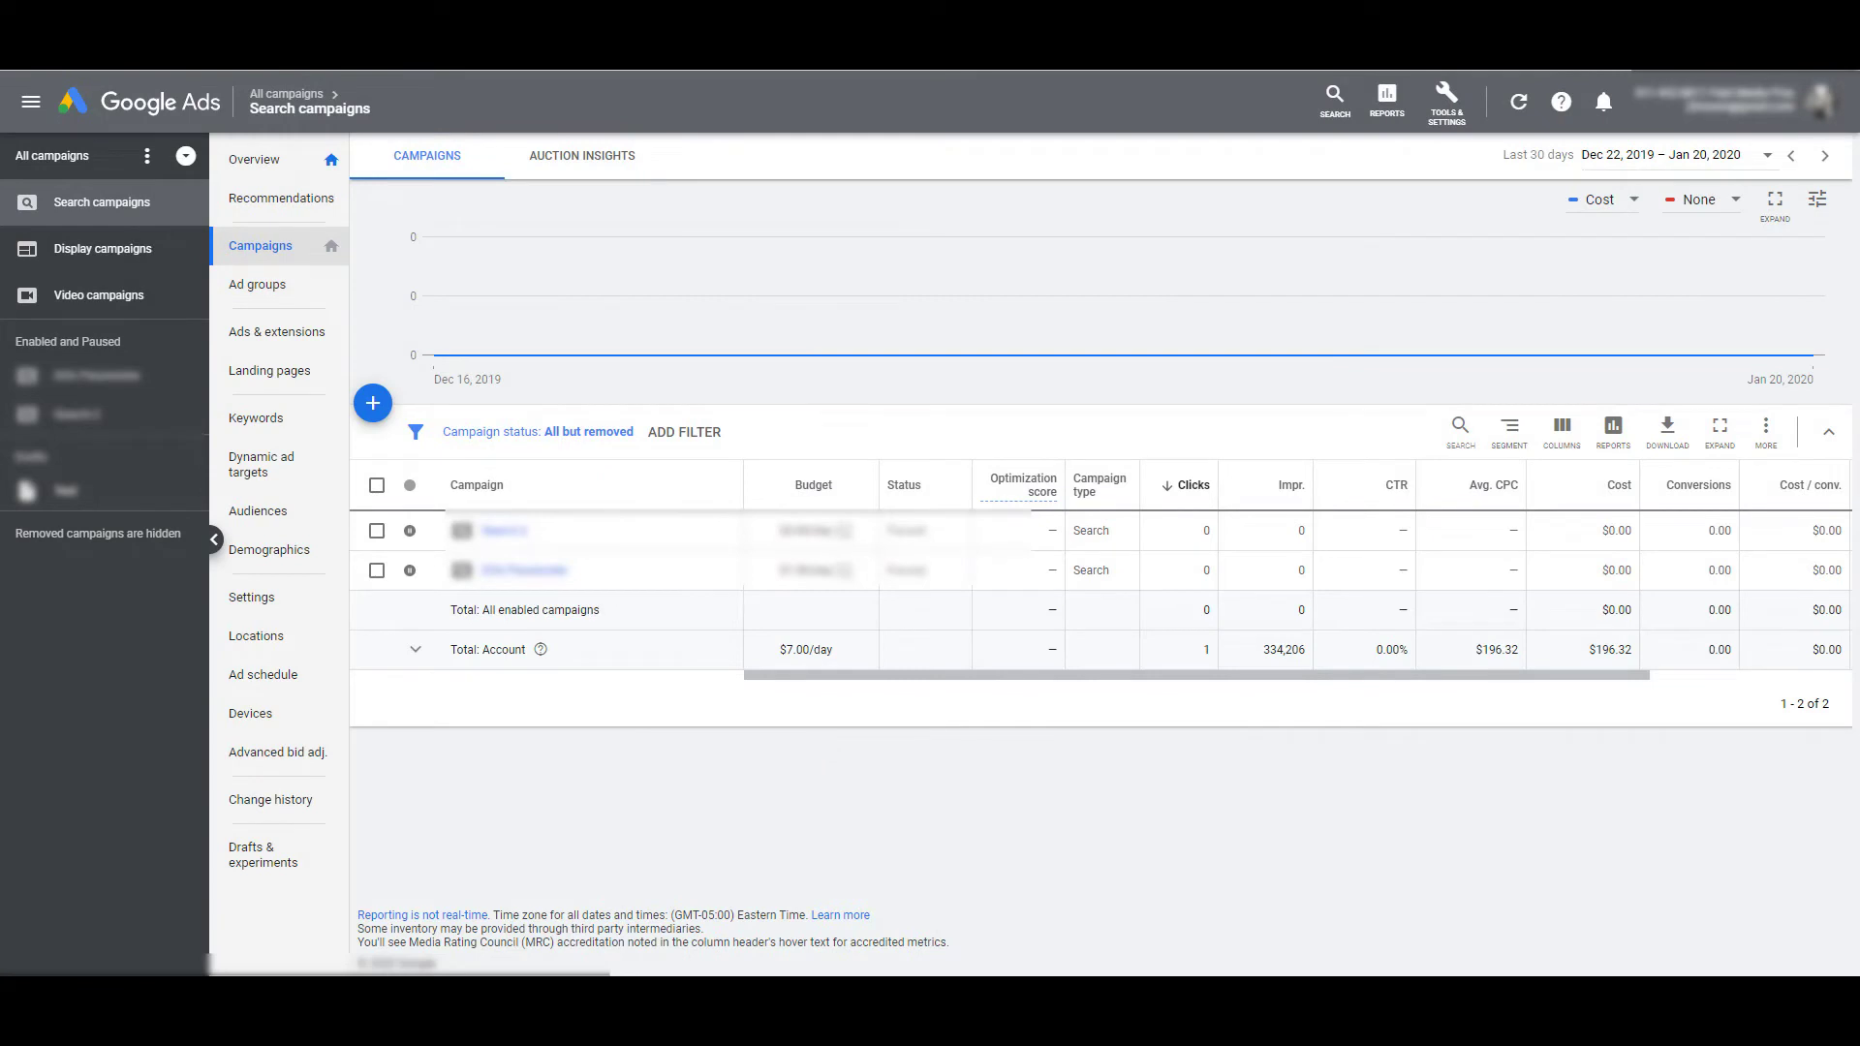
Step: From the Ads & extensions Extensions list, start creating a new lead form extension
click(294, 335)
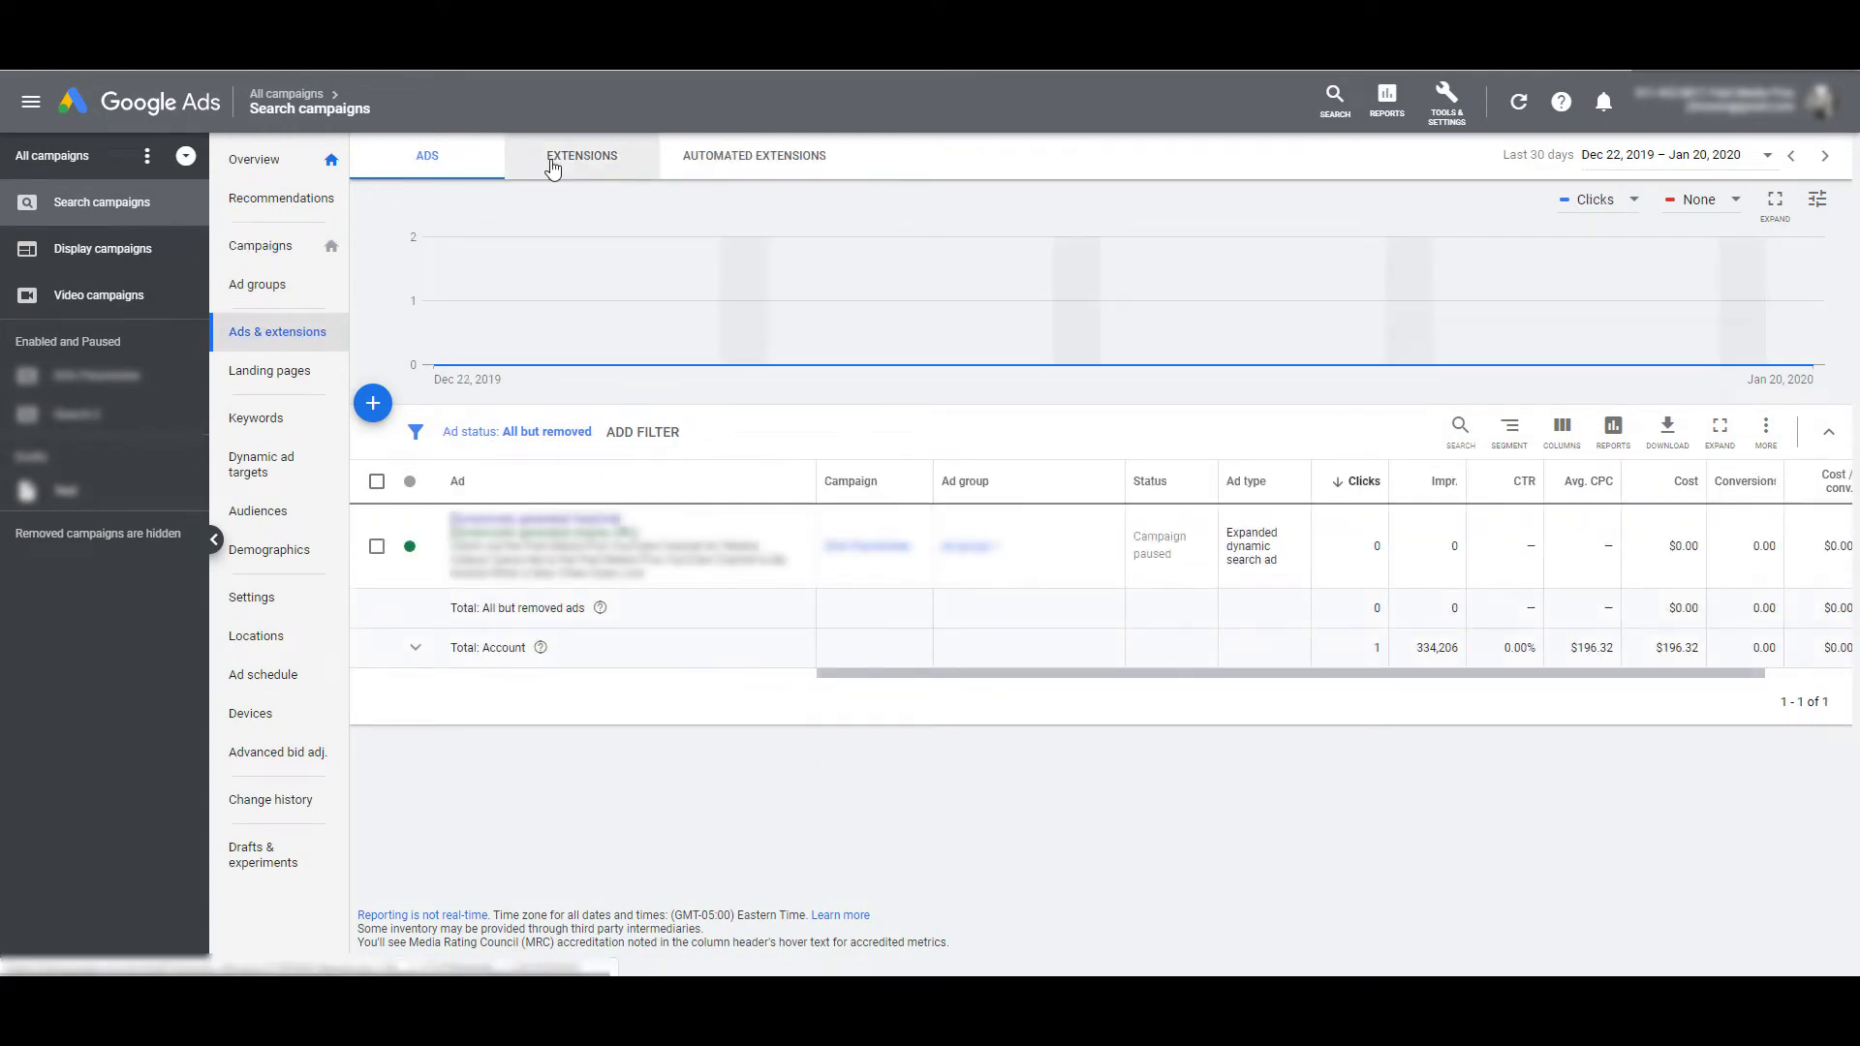
click(553, 167)
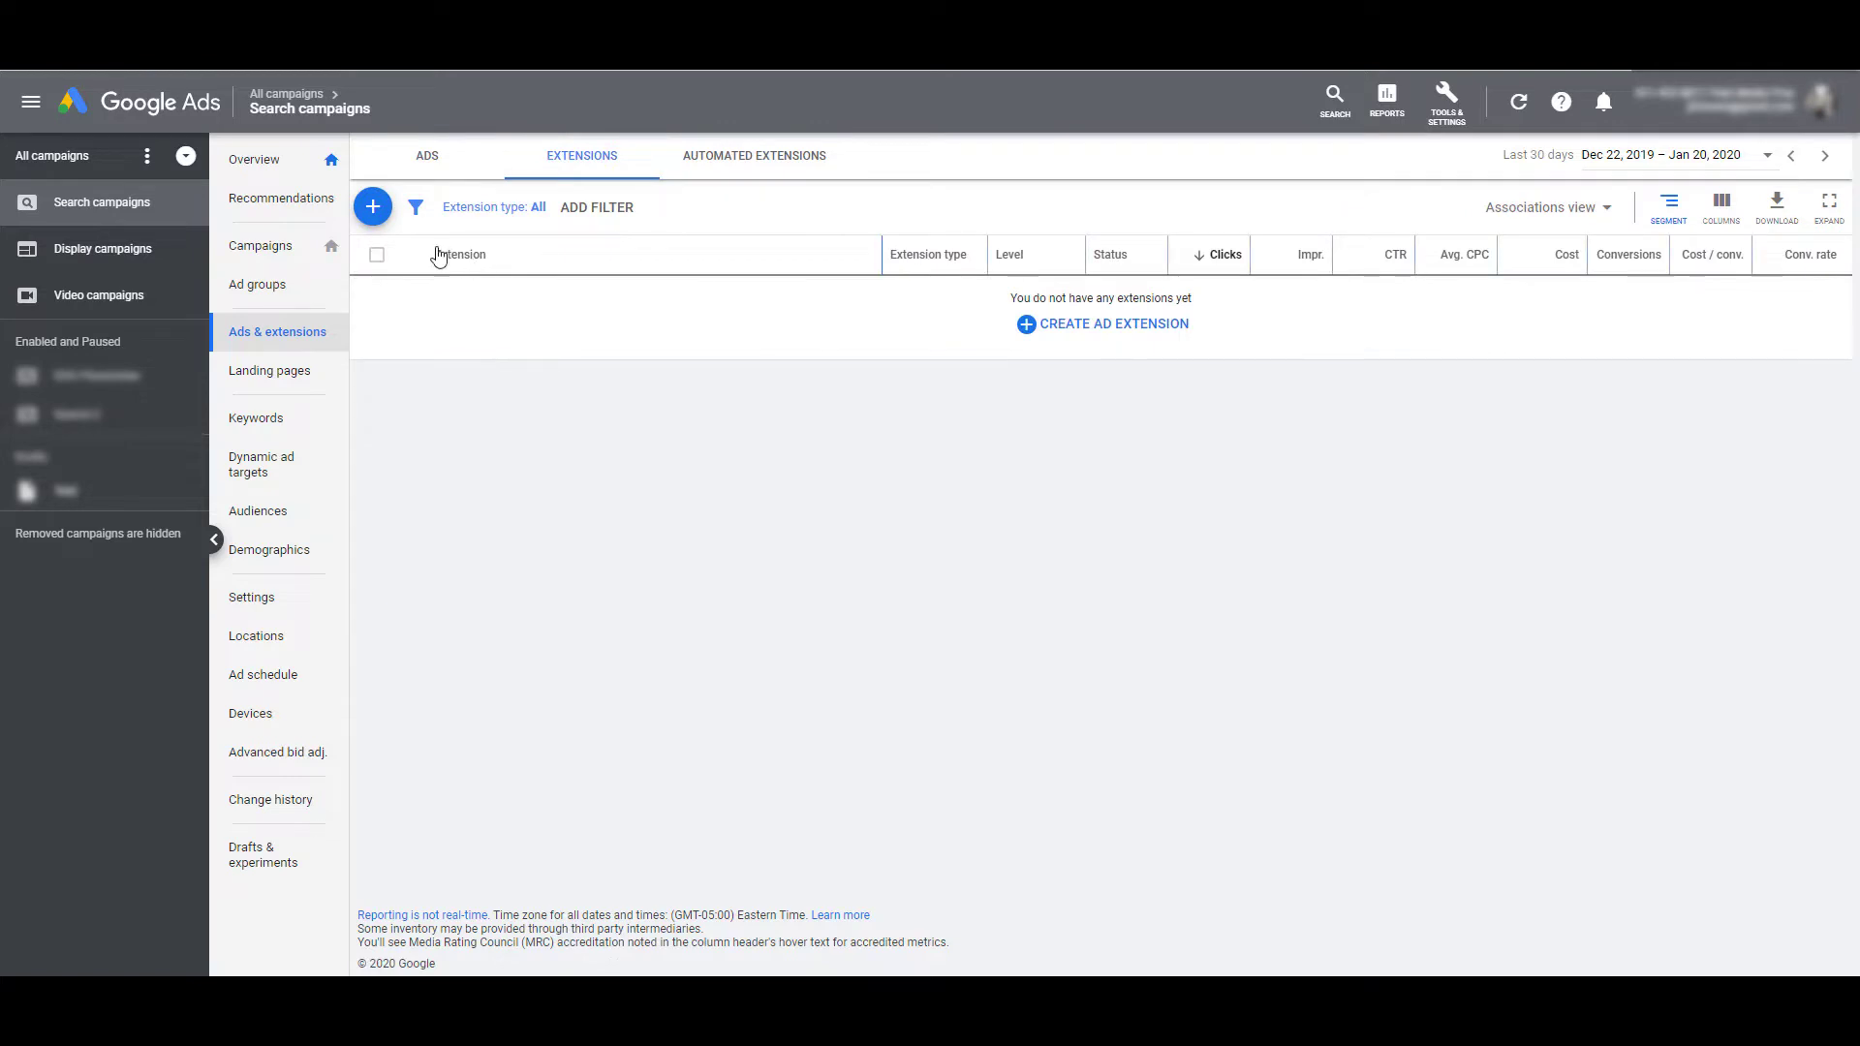
click(373, 206)
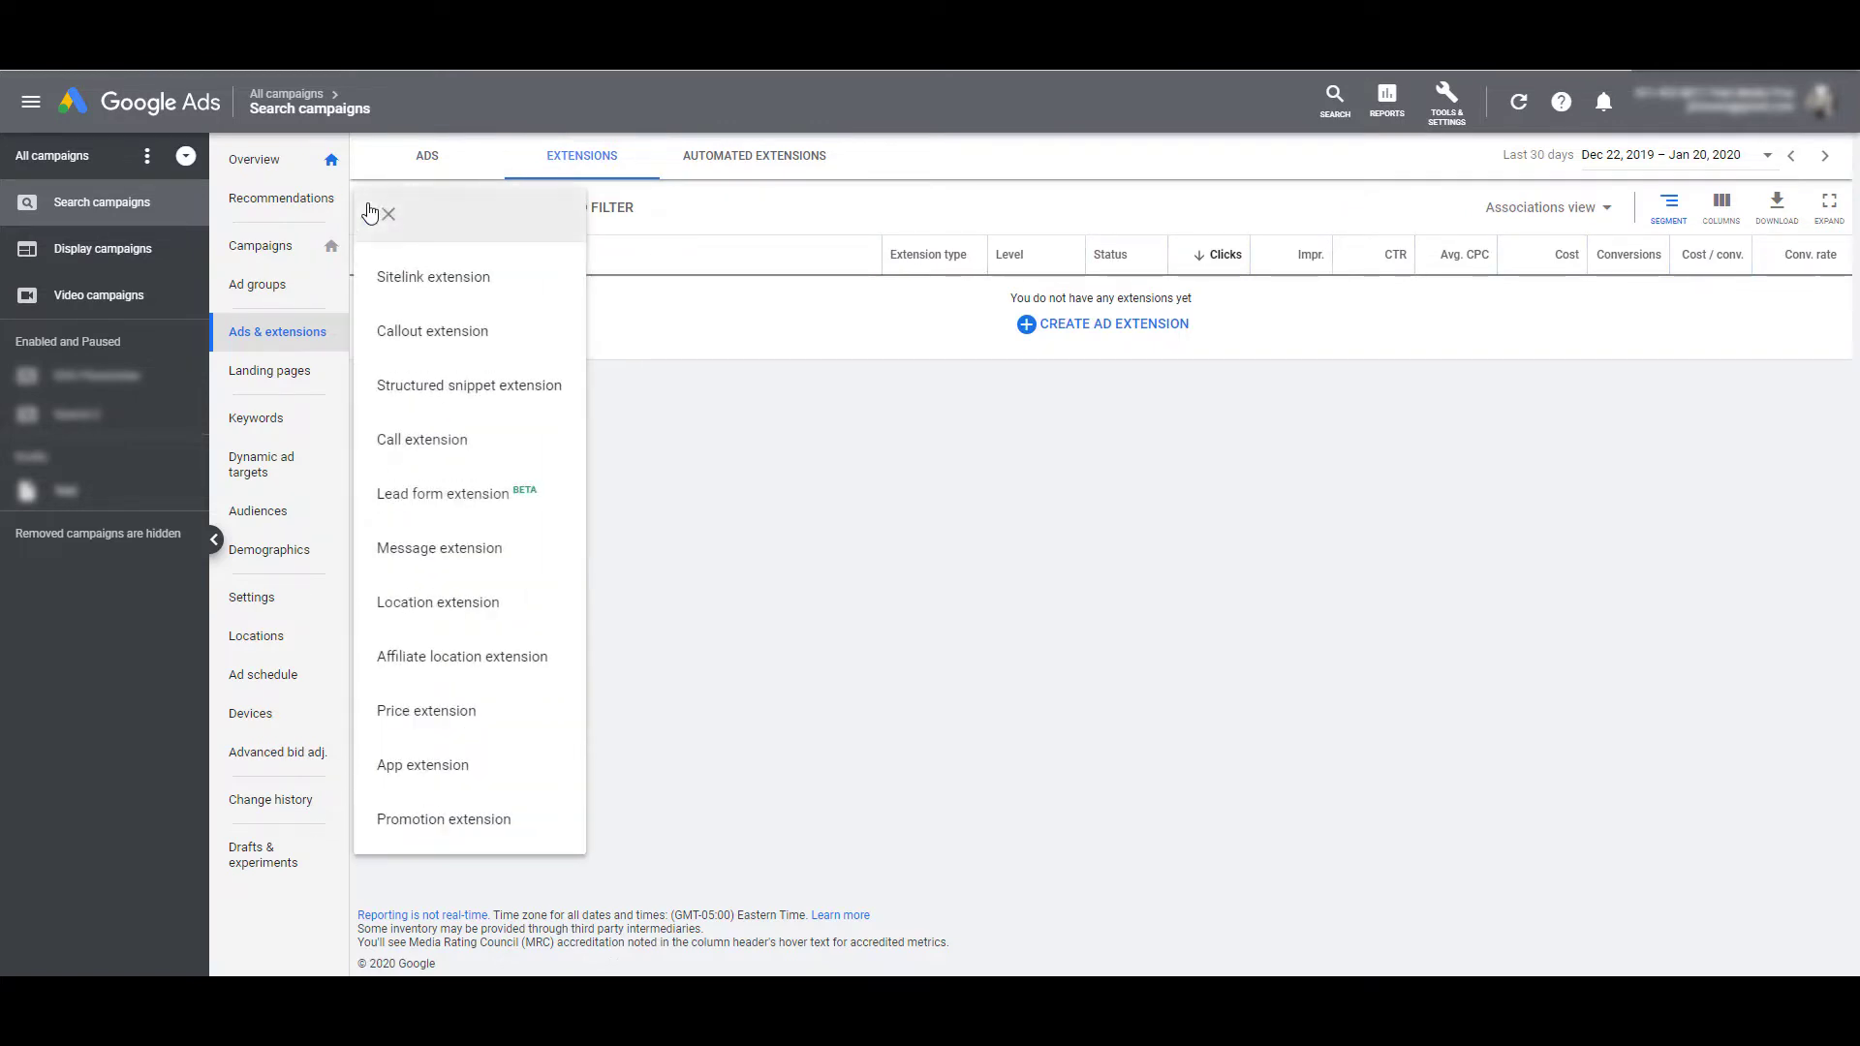
click(456, 514)
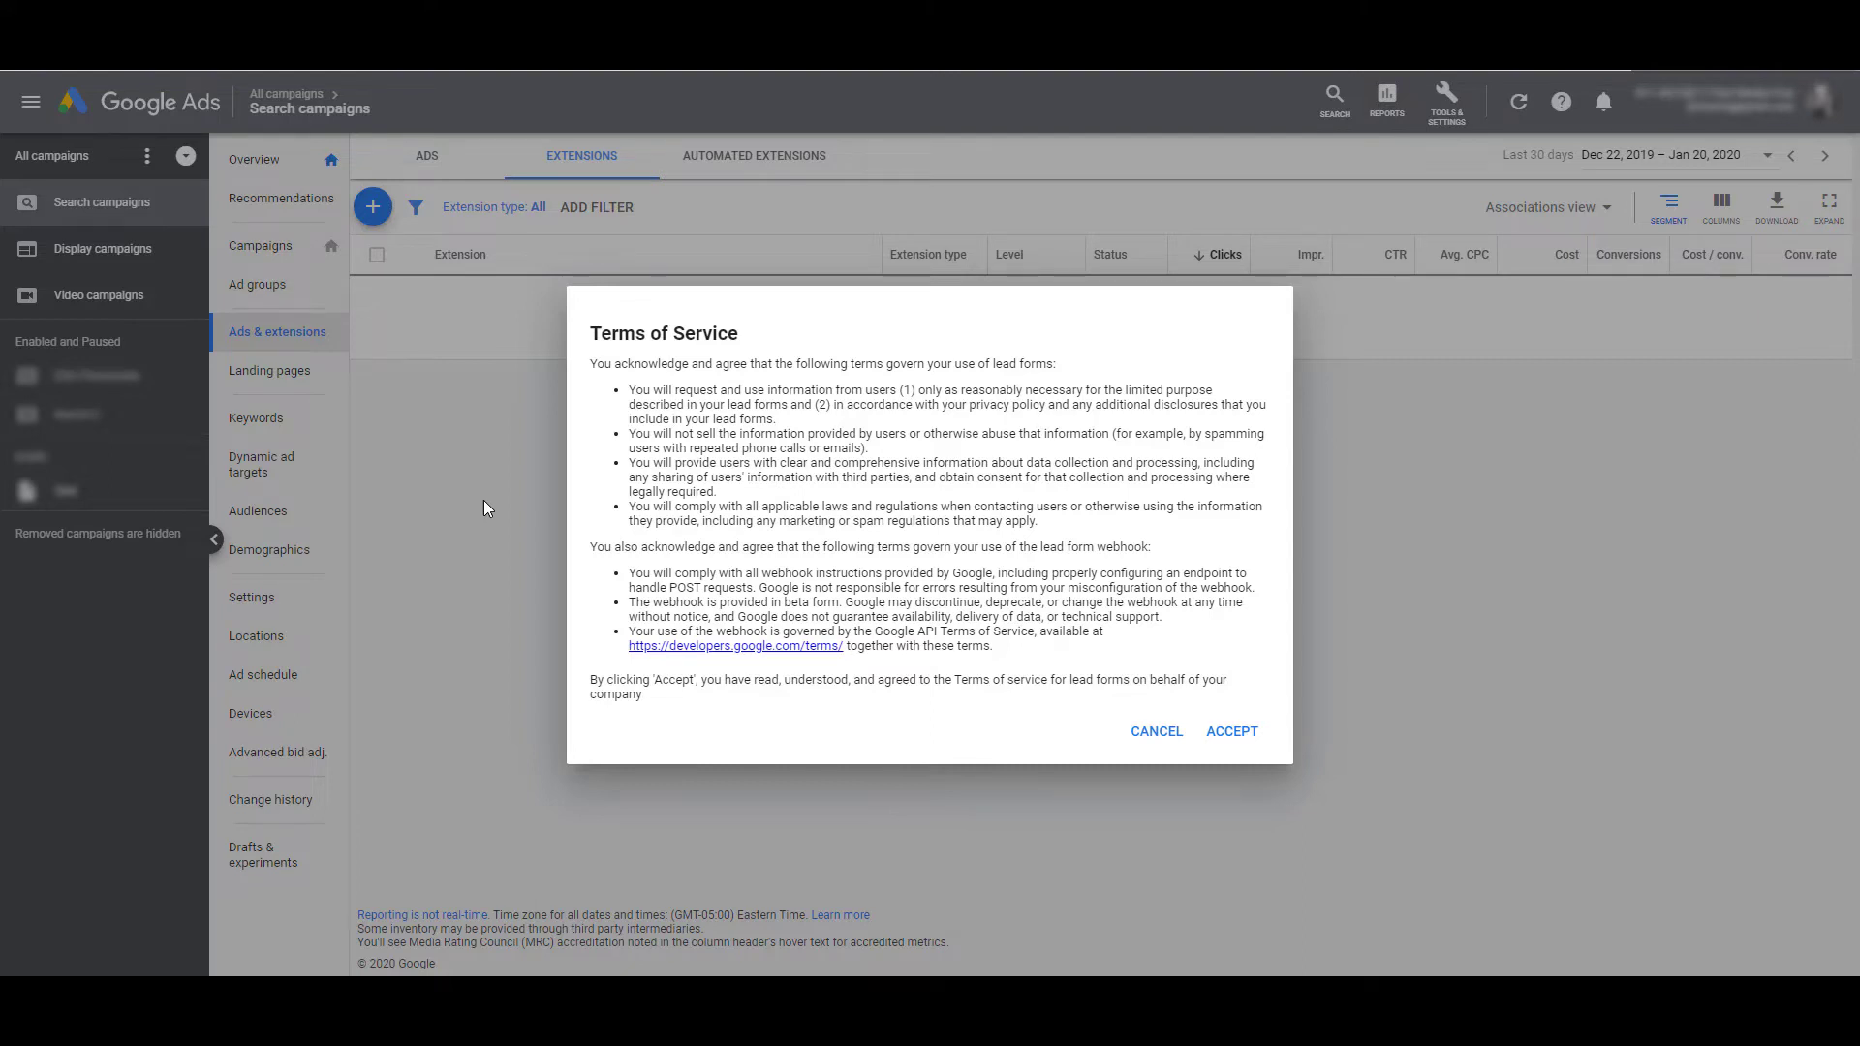
Step: Accept the lead form terms and target the new extension at the Search-2 campaign only
click(1244, 731)
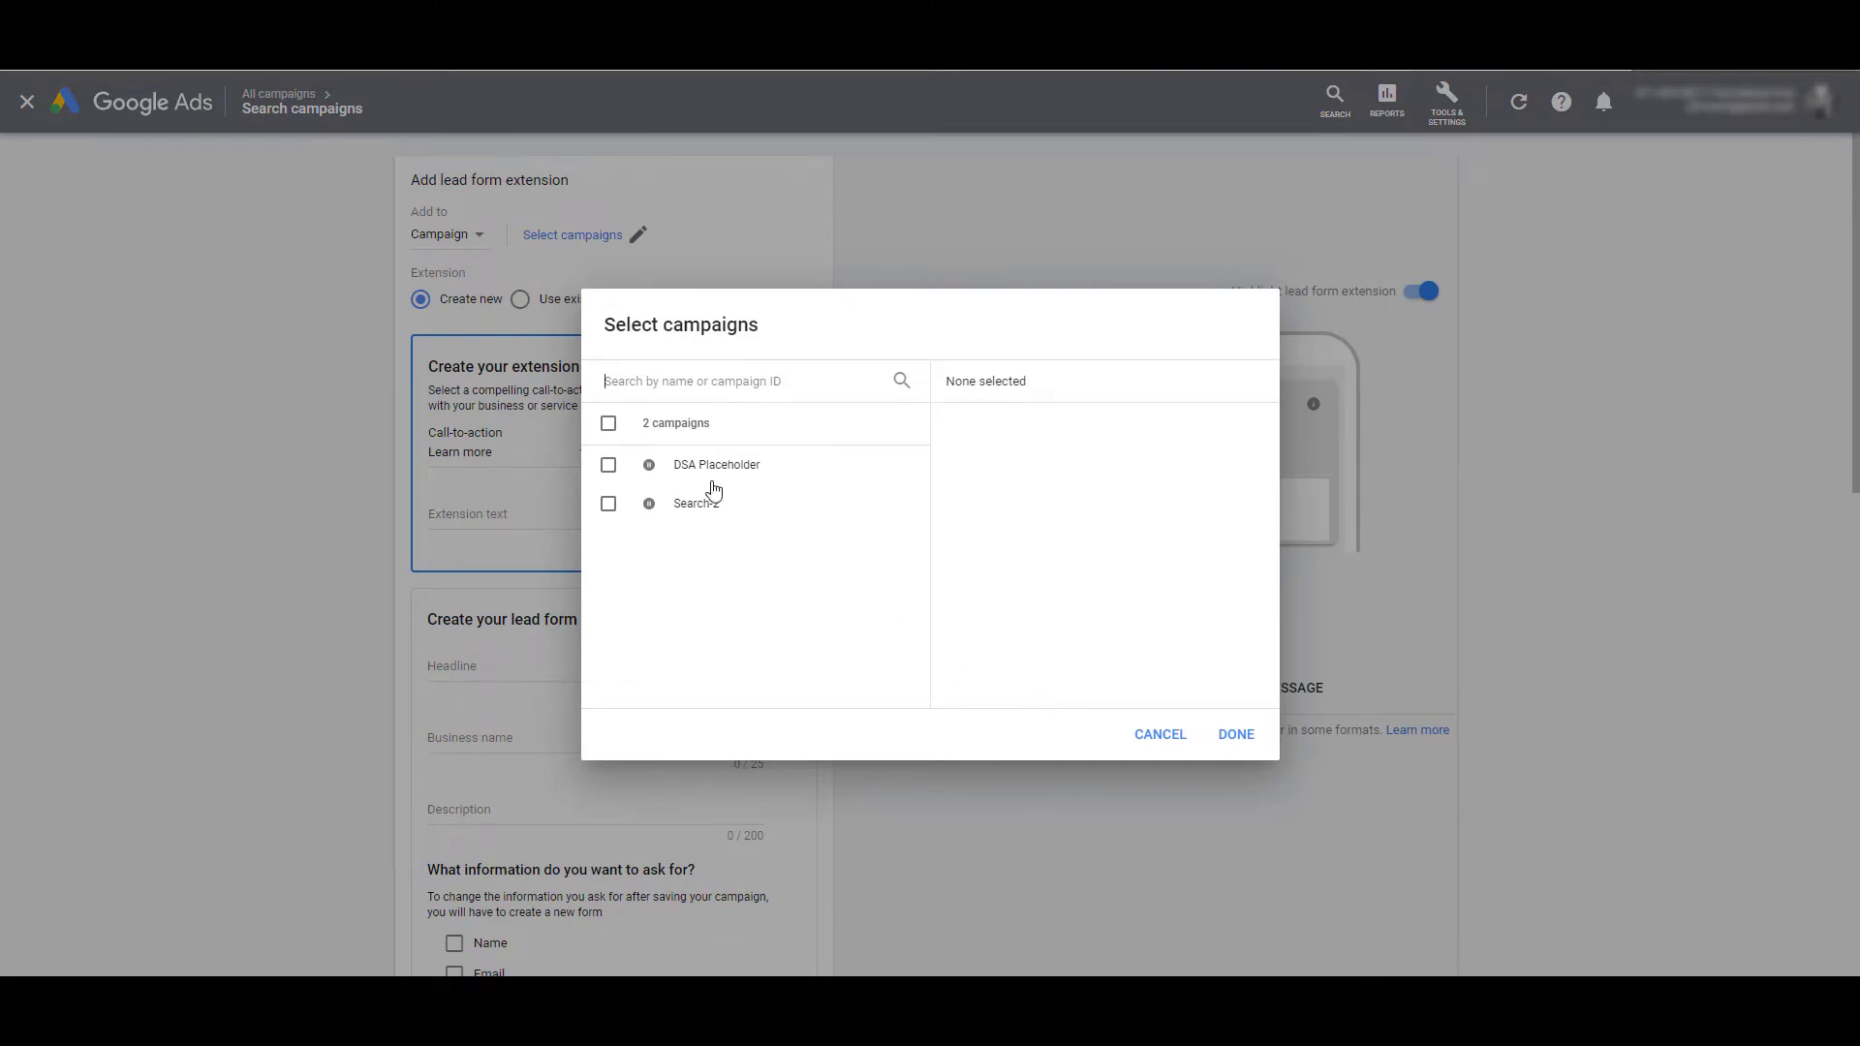
click(608, 426)
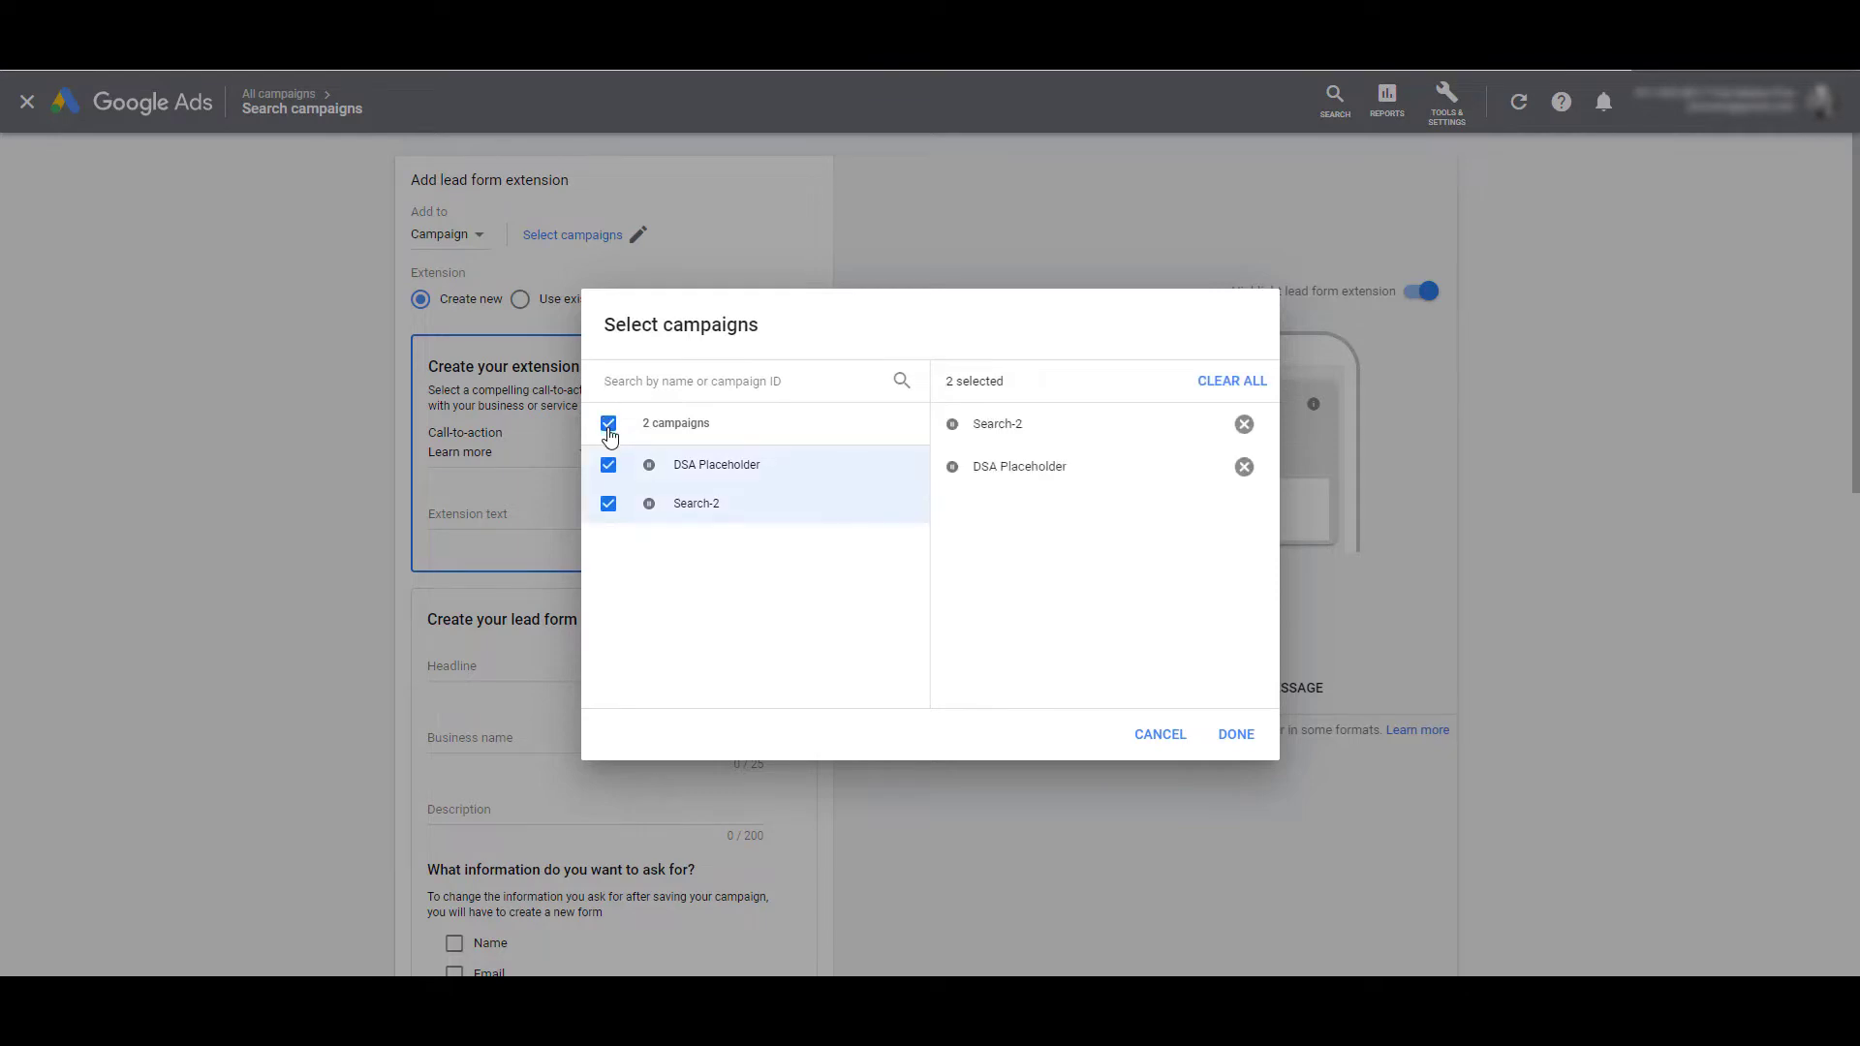
click(608, 426)
click(608, 505)
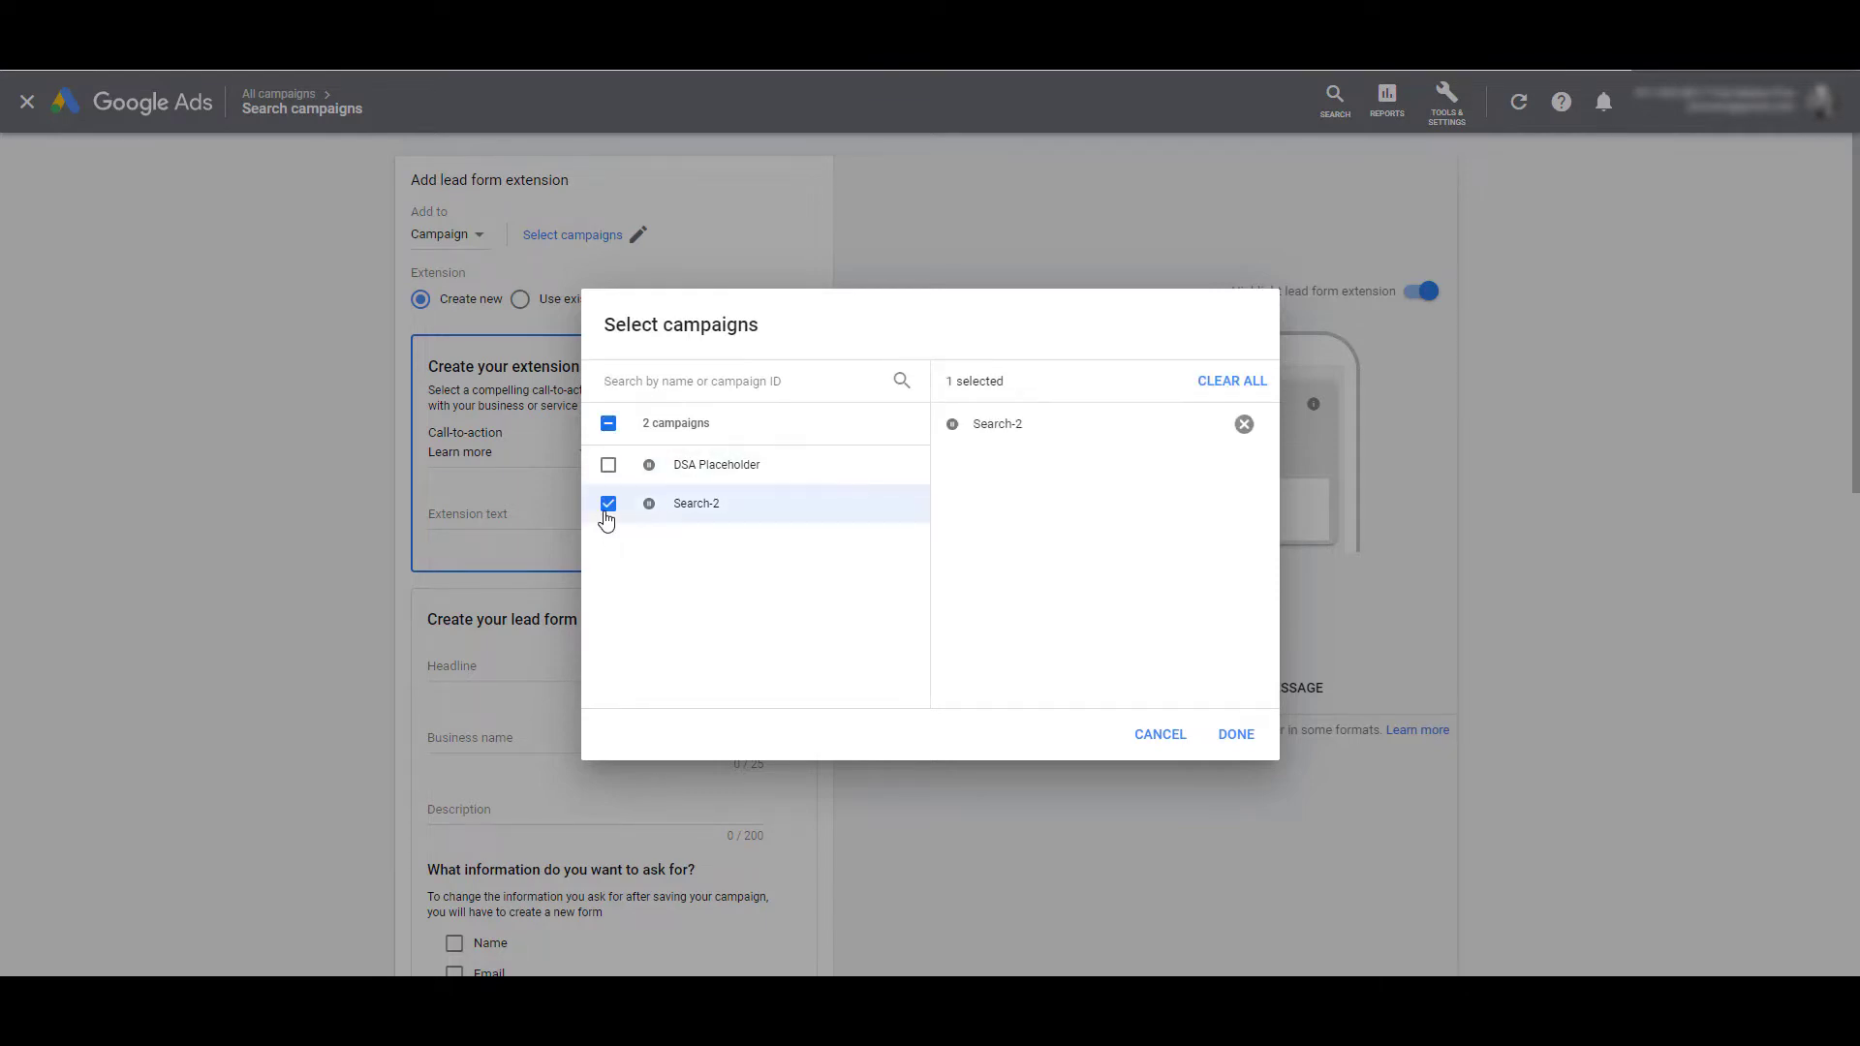
click(1236, 734)
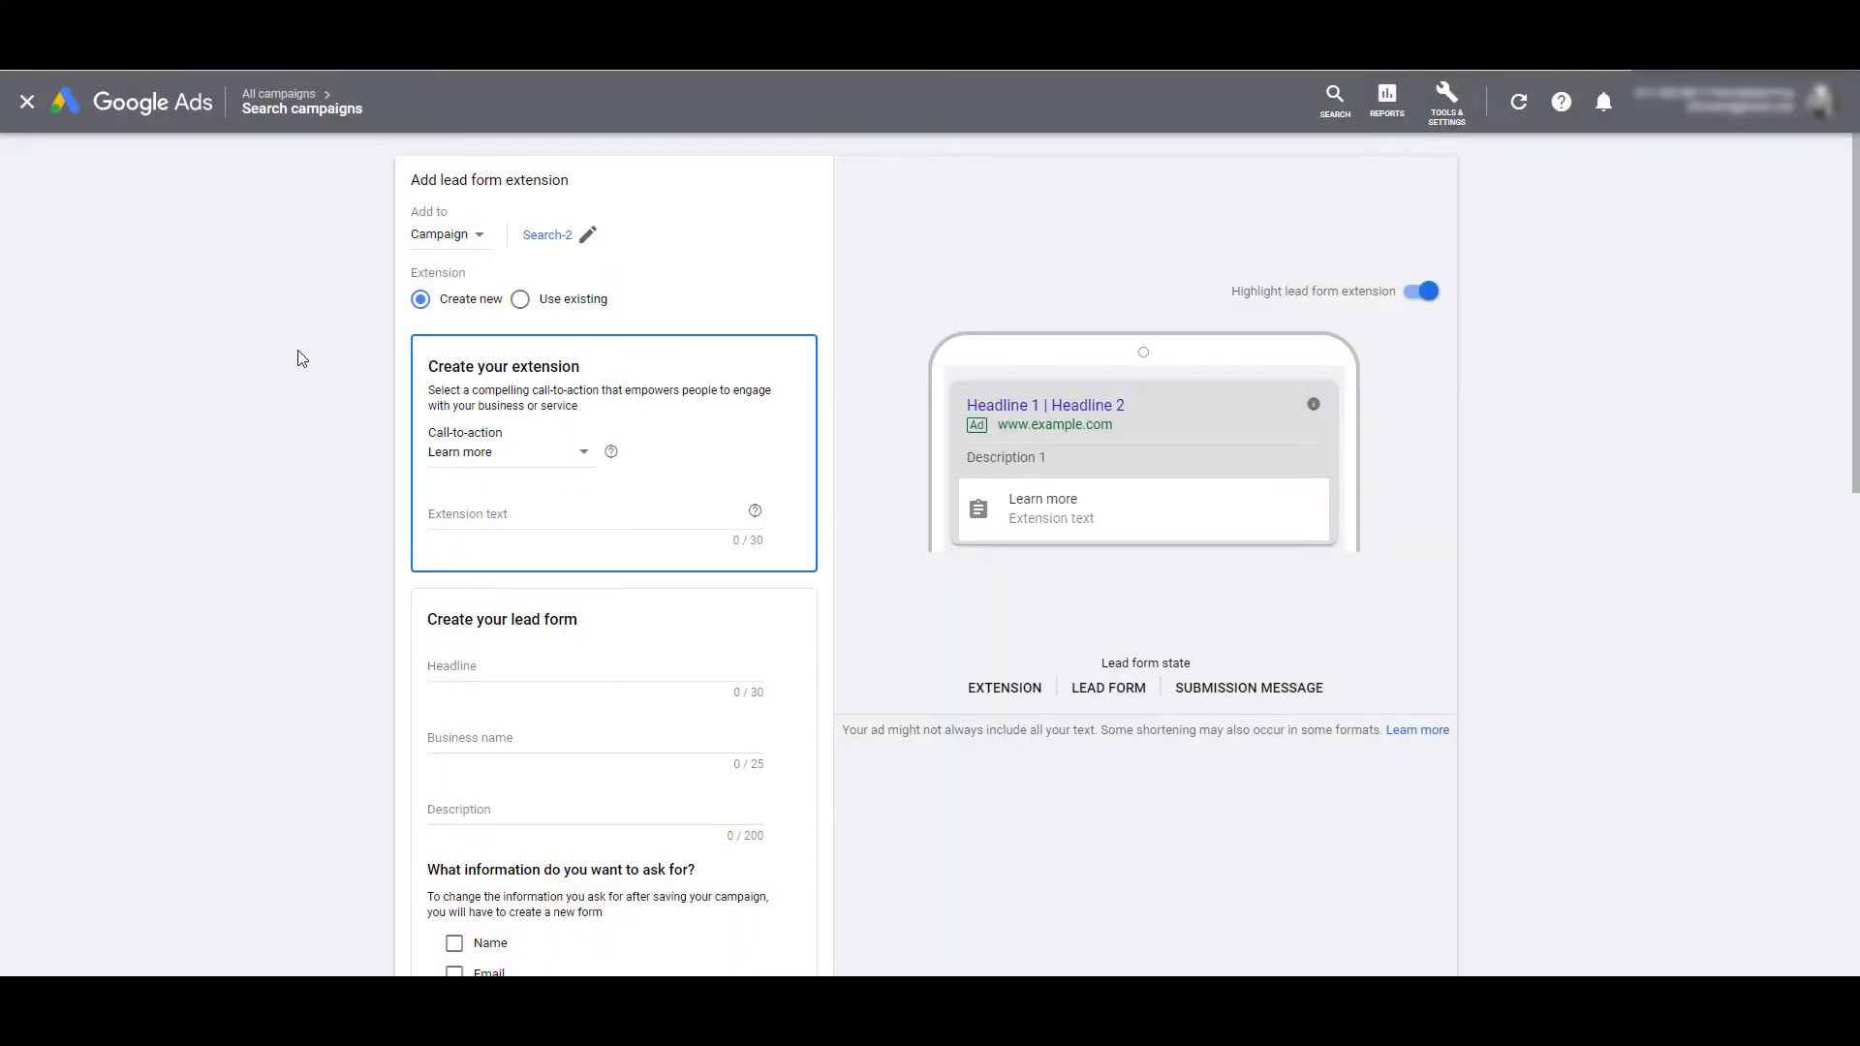
Step: Keep the Learn more call-to-action and set extension text to 'Free oil change w/ inspection'
scroll(298, 352, down, 1)
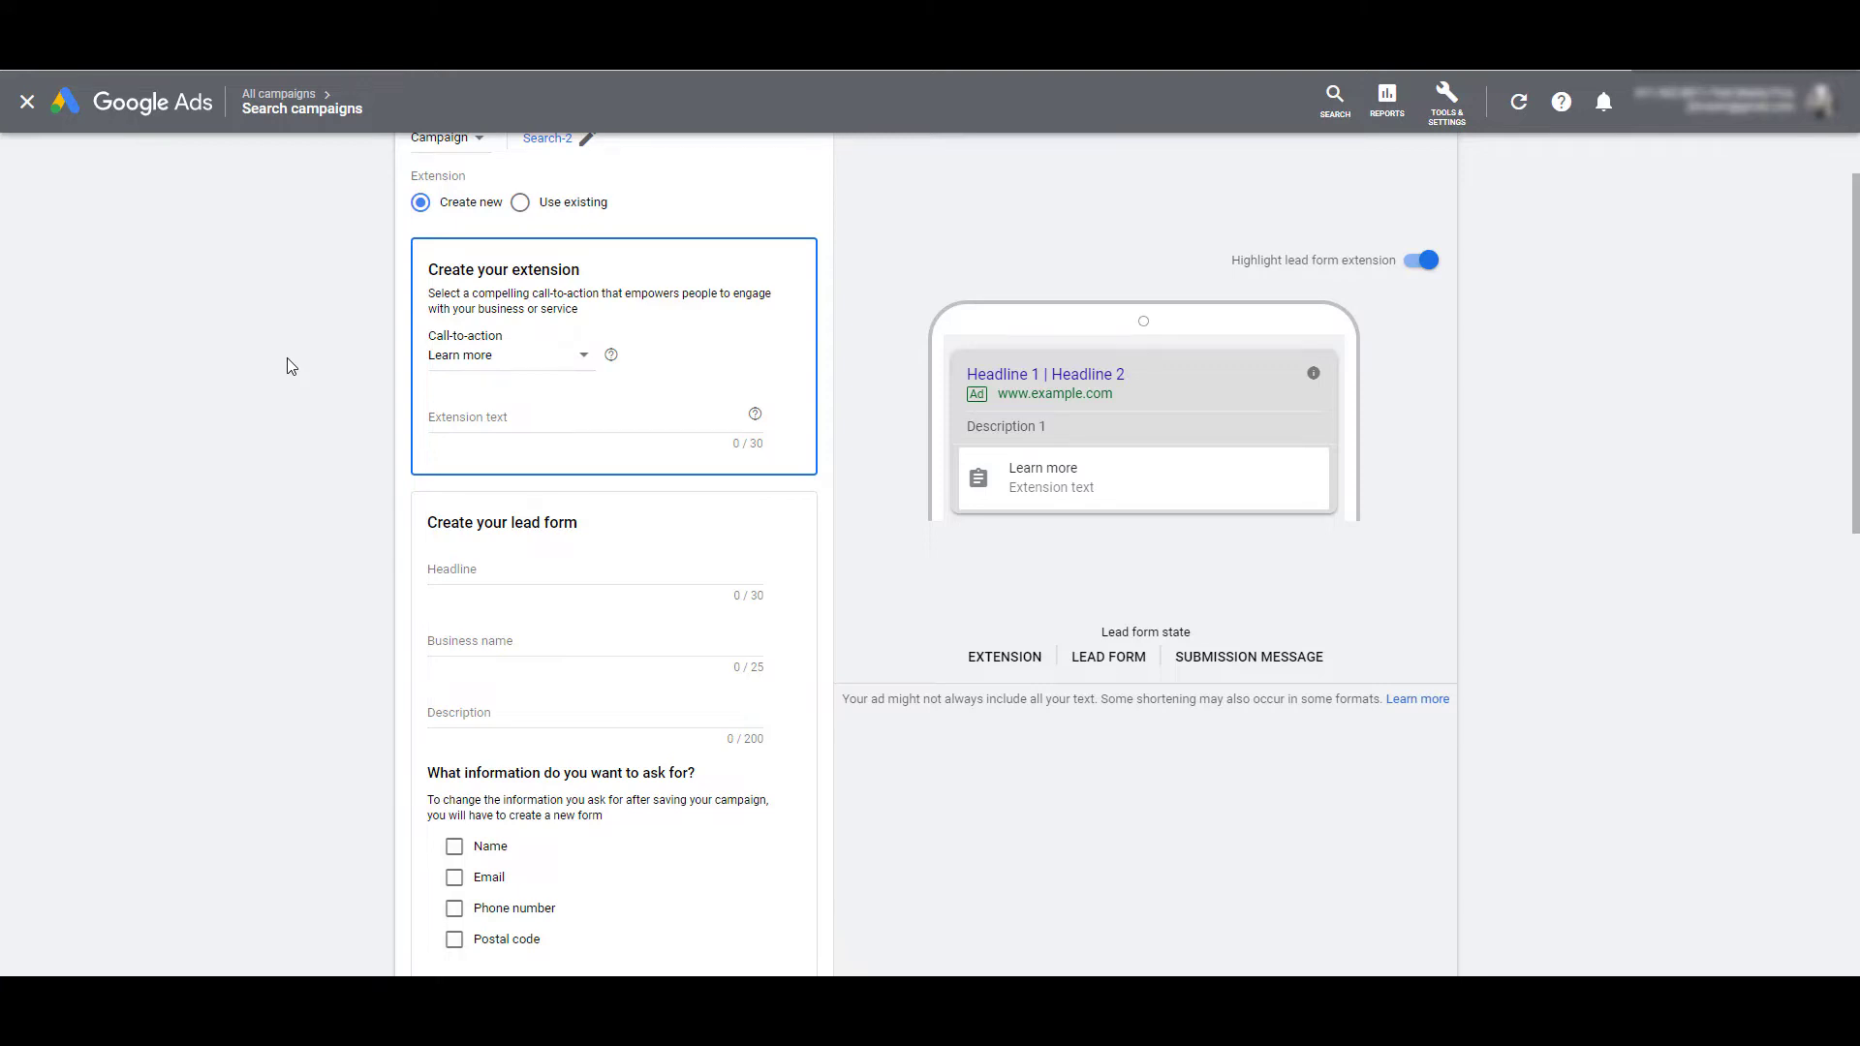
click(569, 367)
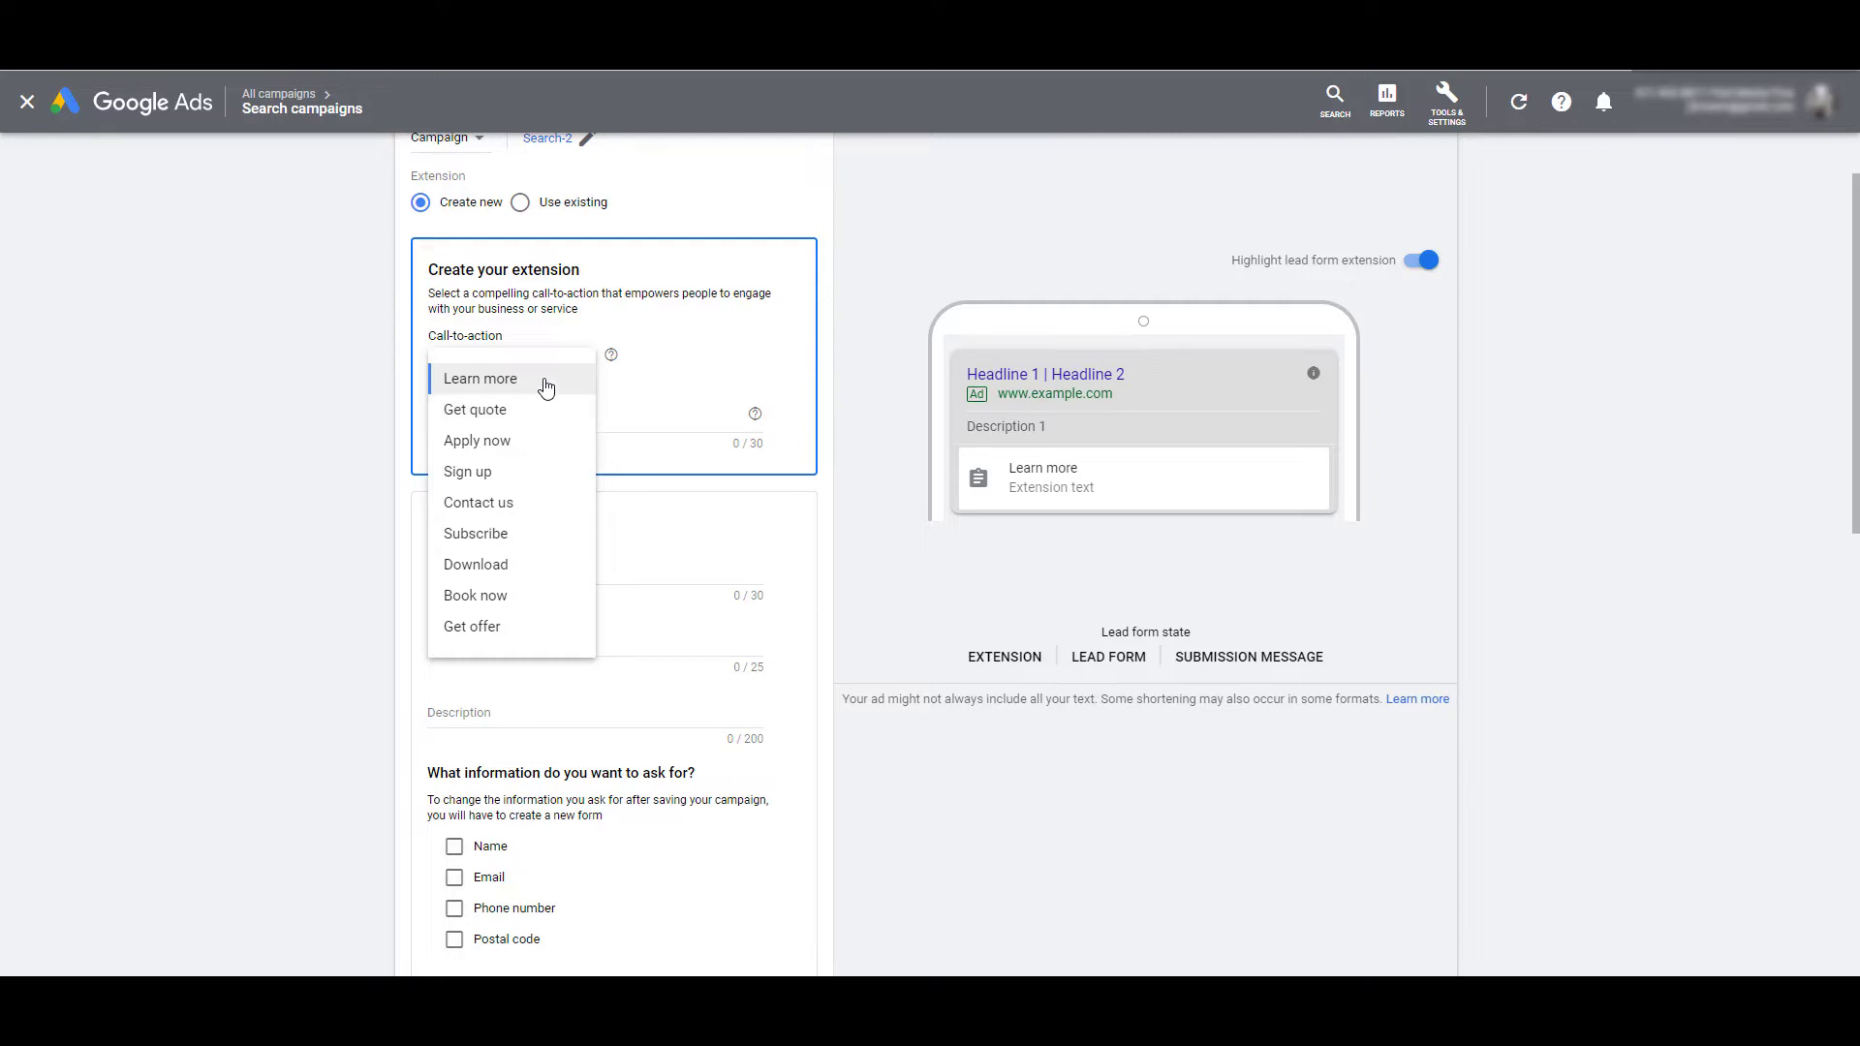
click(546, 387)
click(472, 419)
text(Free oil change)
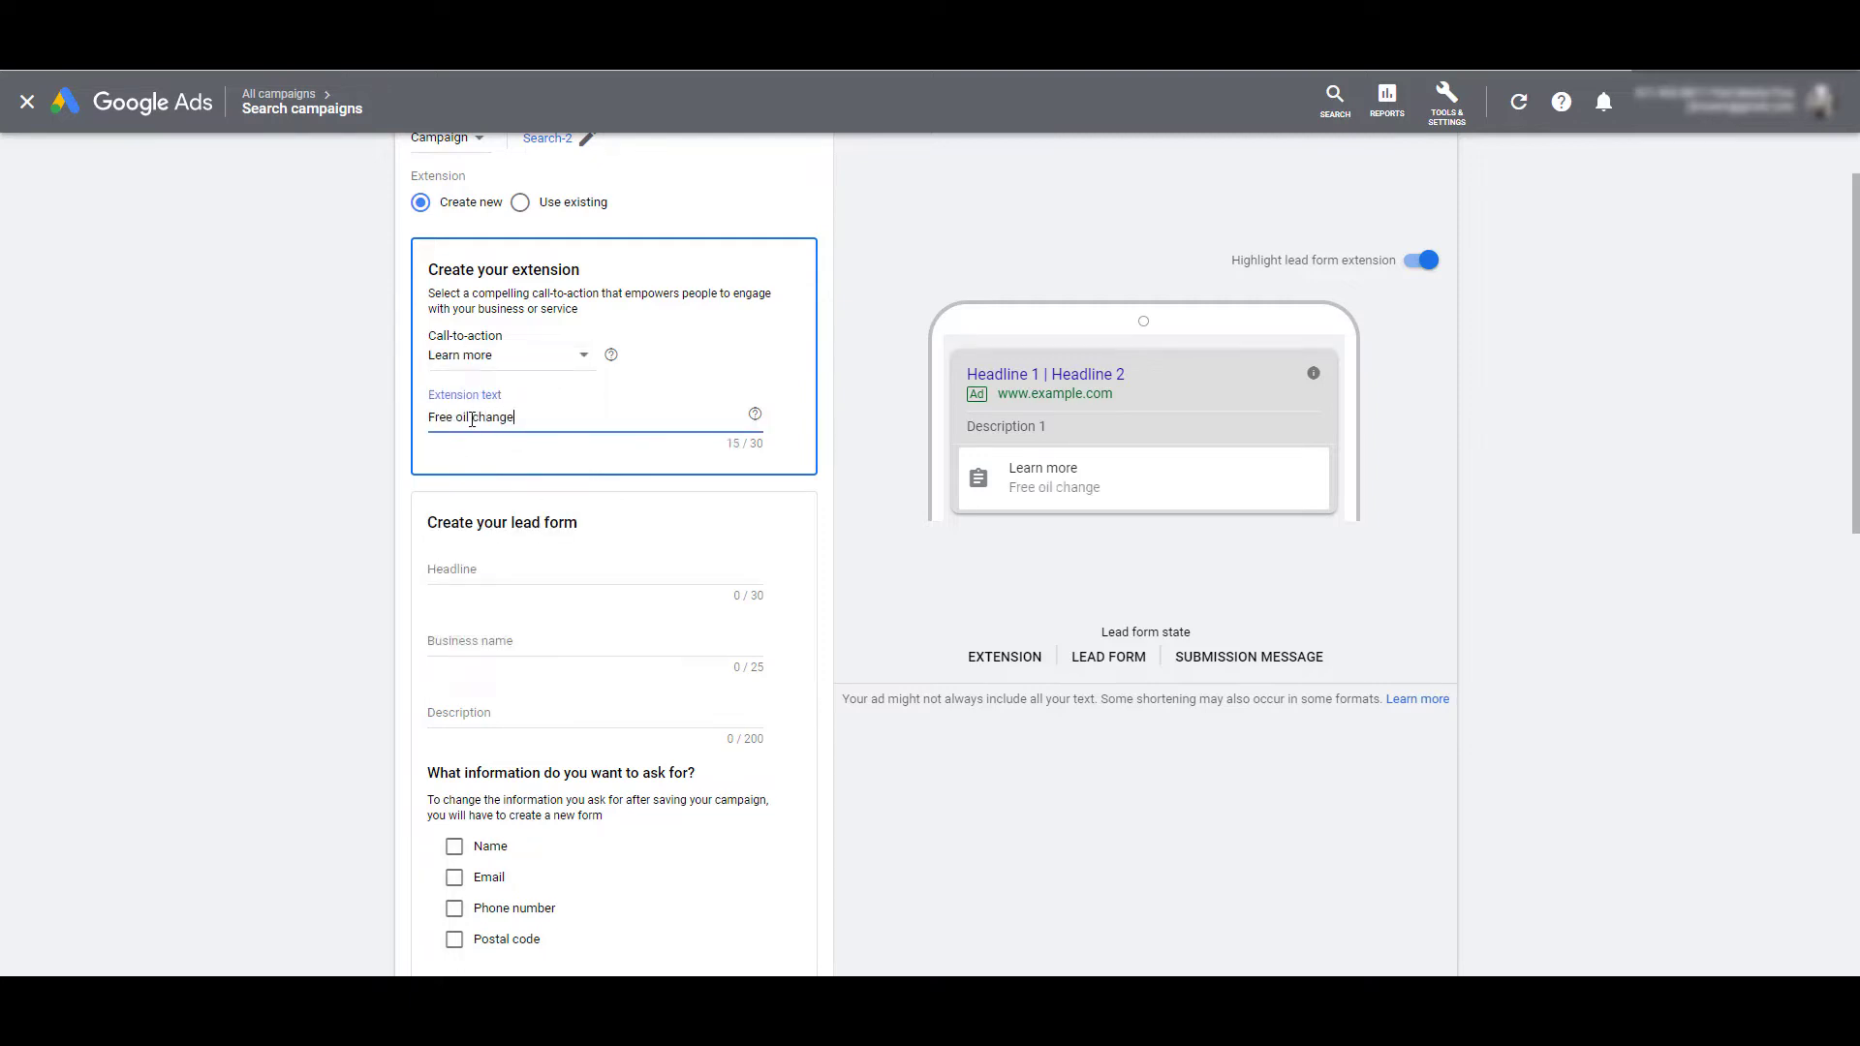
text( w/ inspection)
click(438, 287)
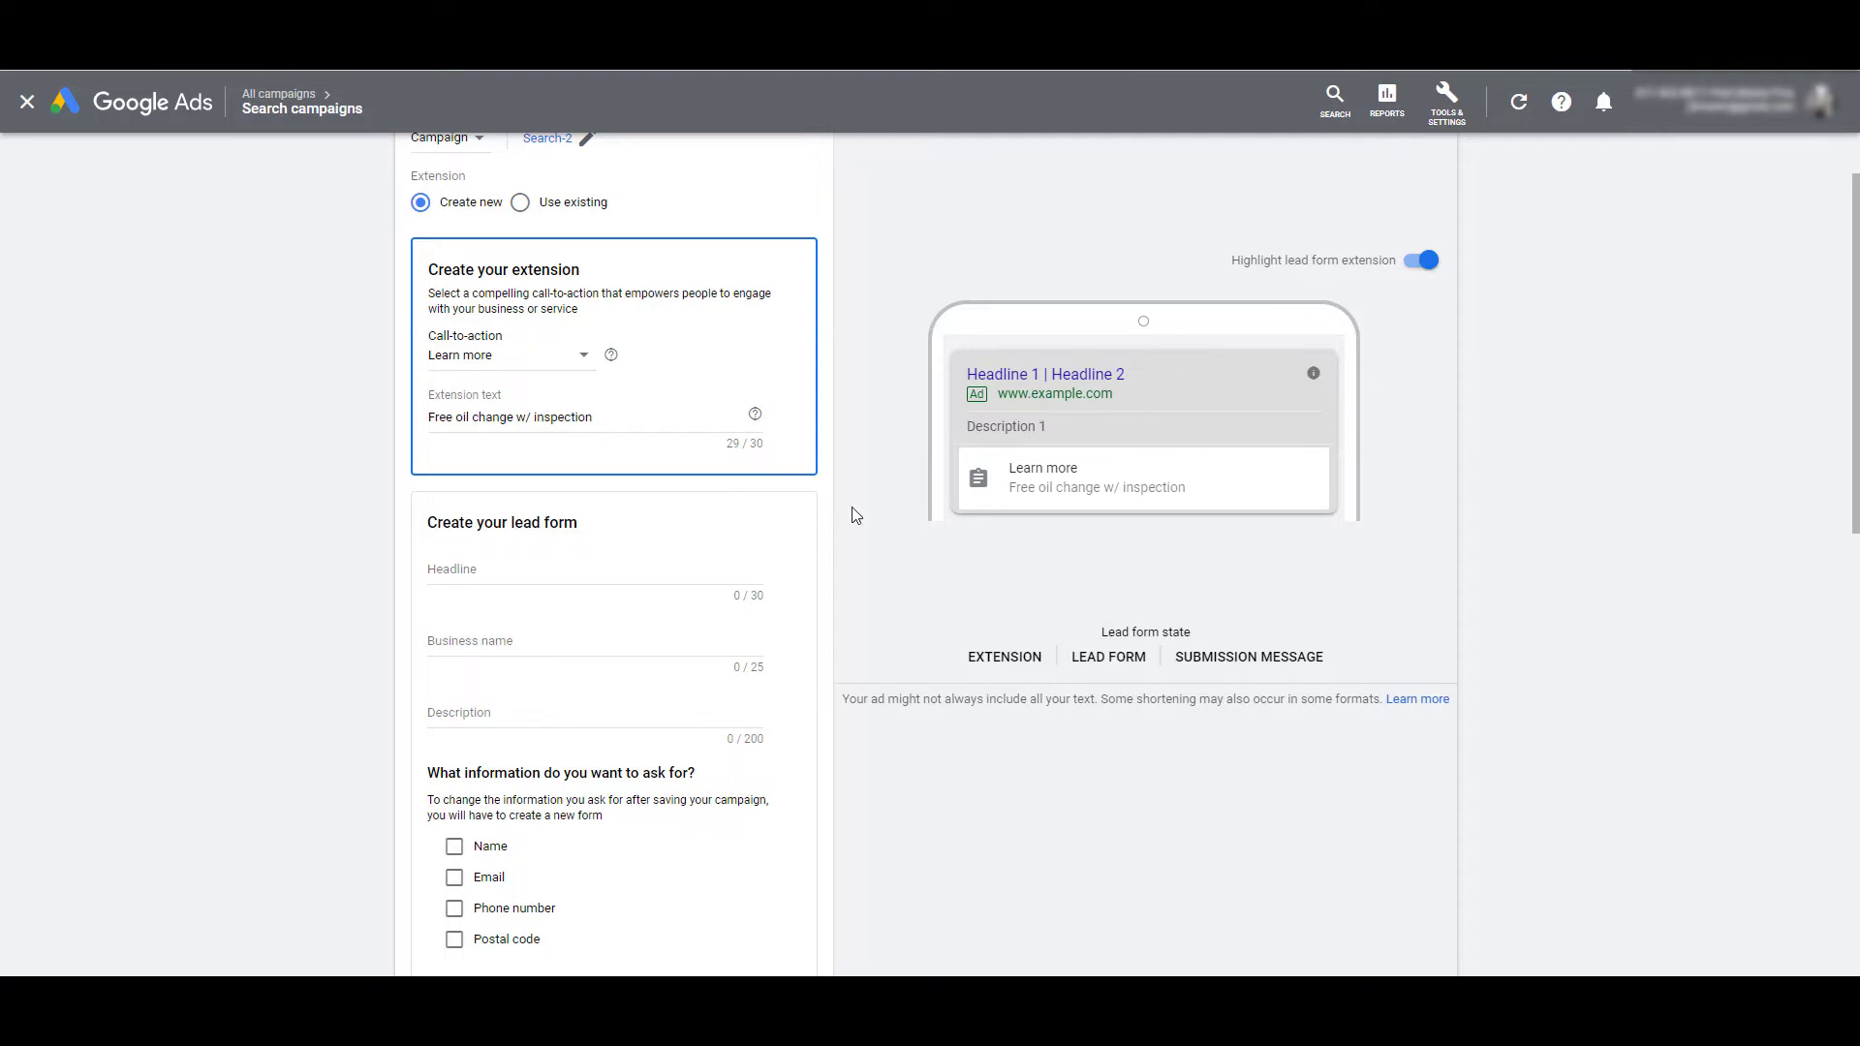
scroll(856, 516, down, 2)
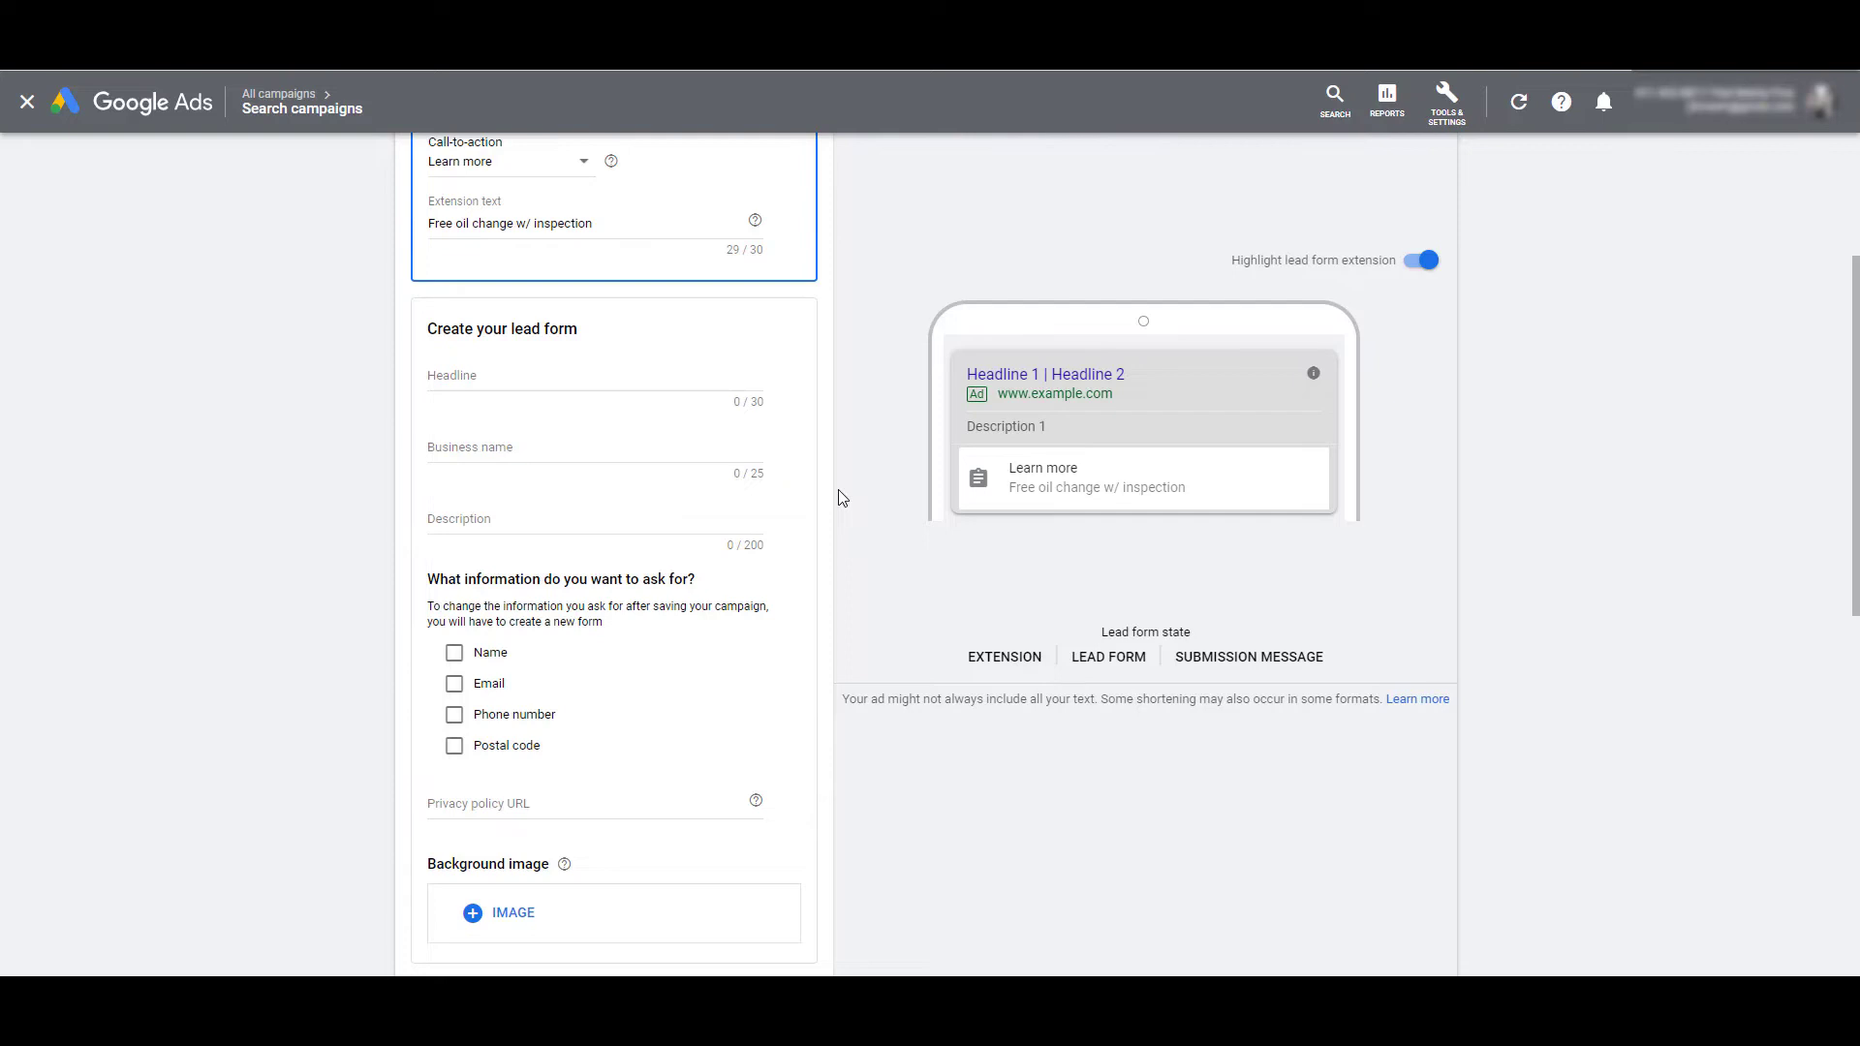
Step: Enter headline 'Schedule an Appointment', business name 'Car Dealership', and paste the offer description
click(537, 380)
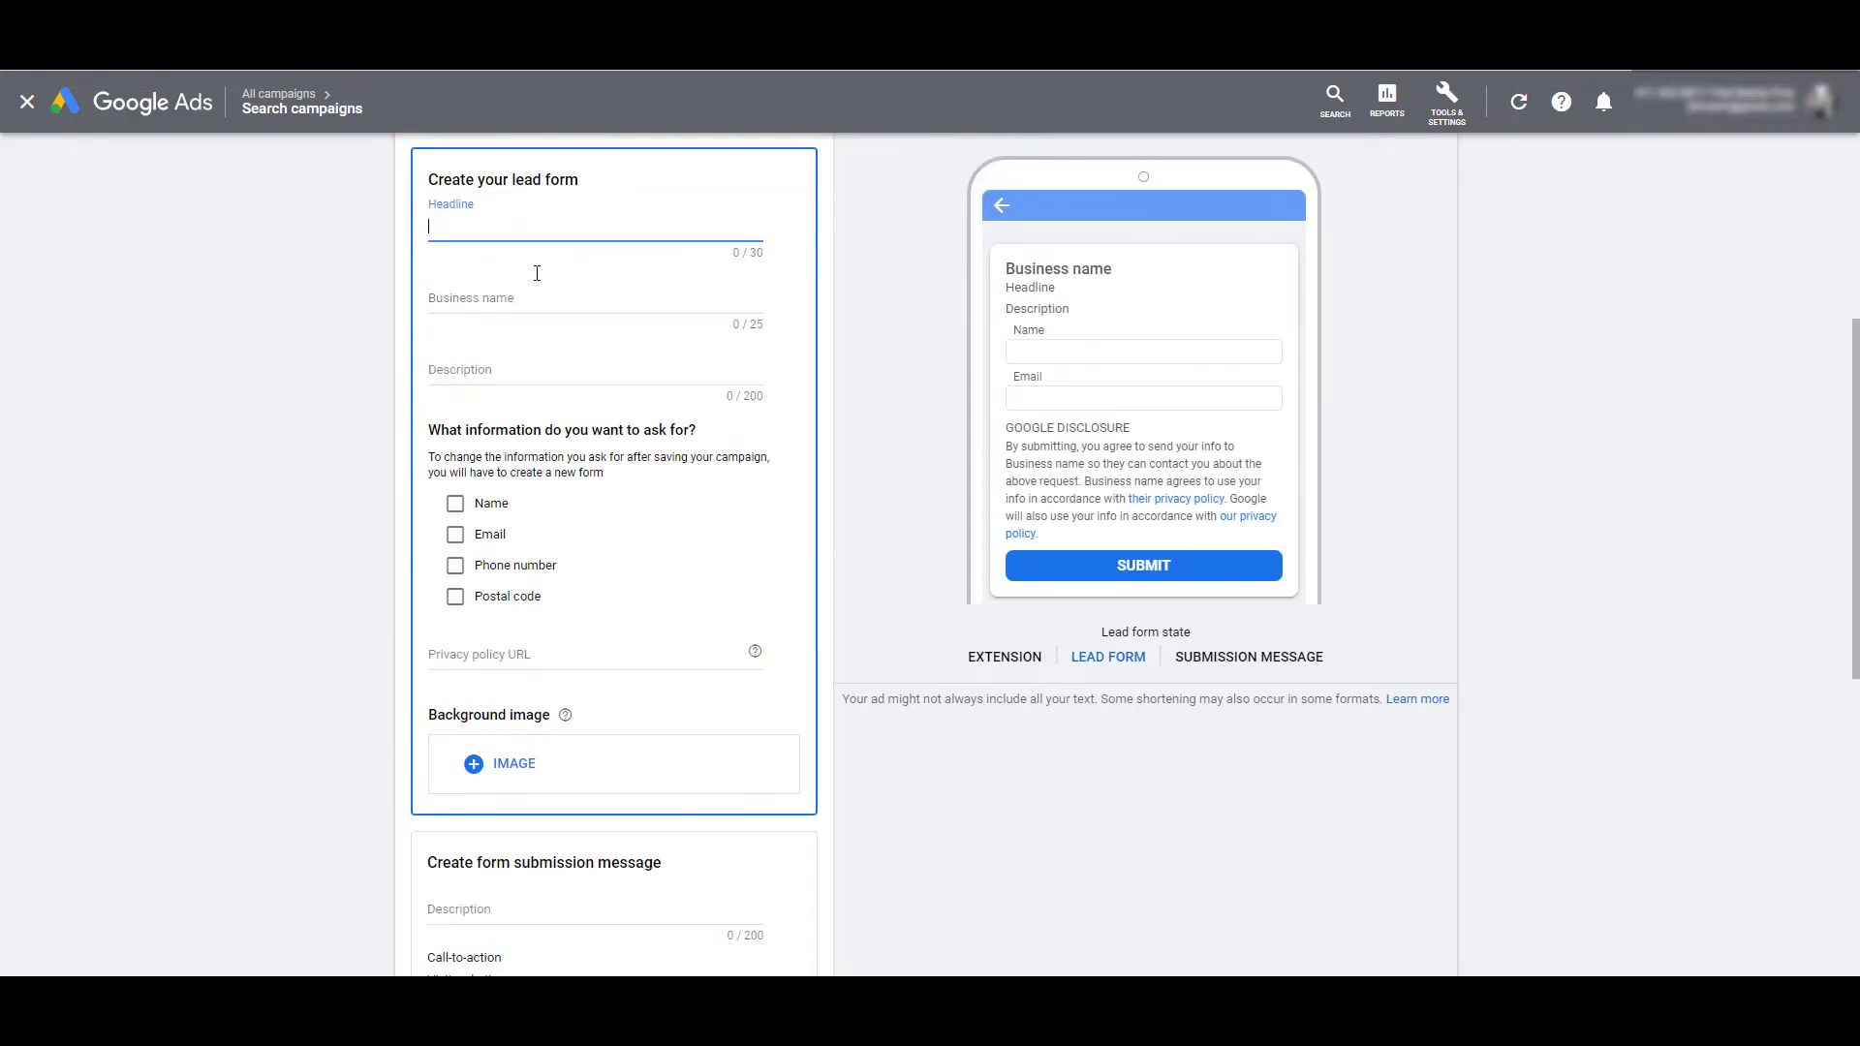
text(Schedule an Appointment)
key(Tab)
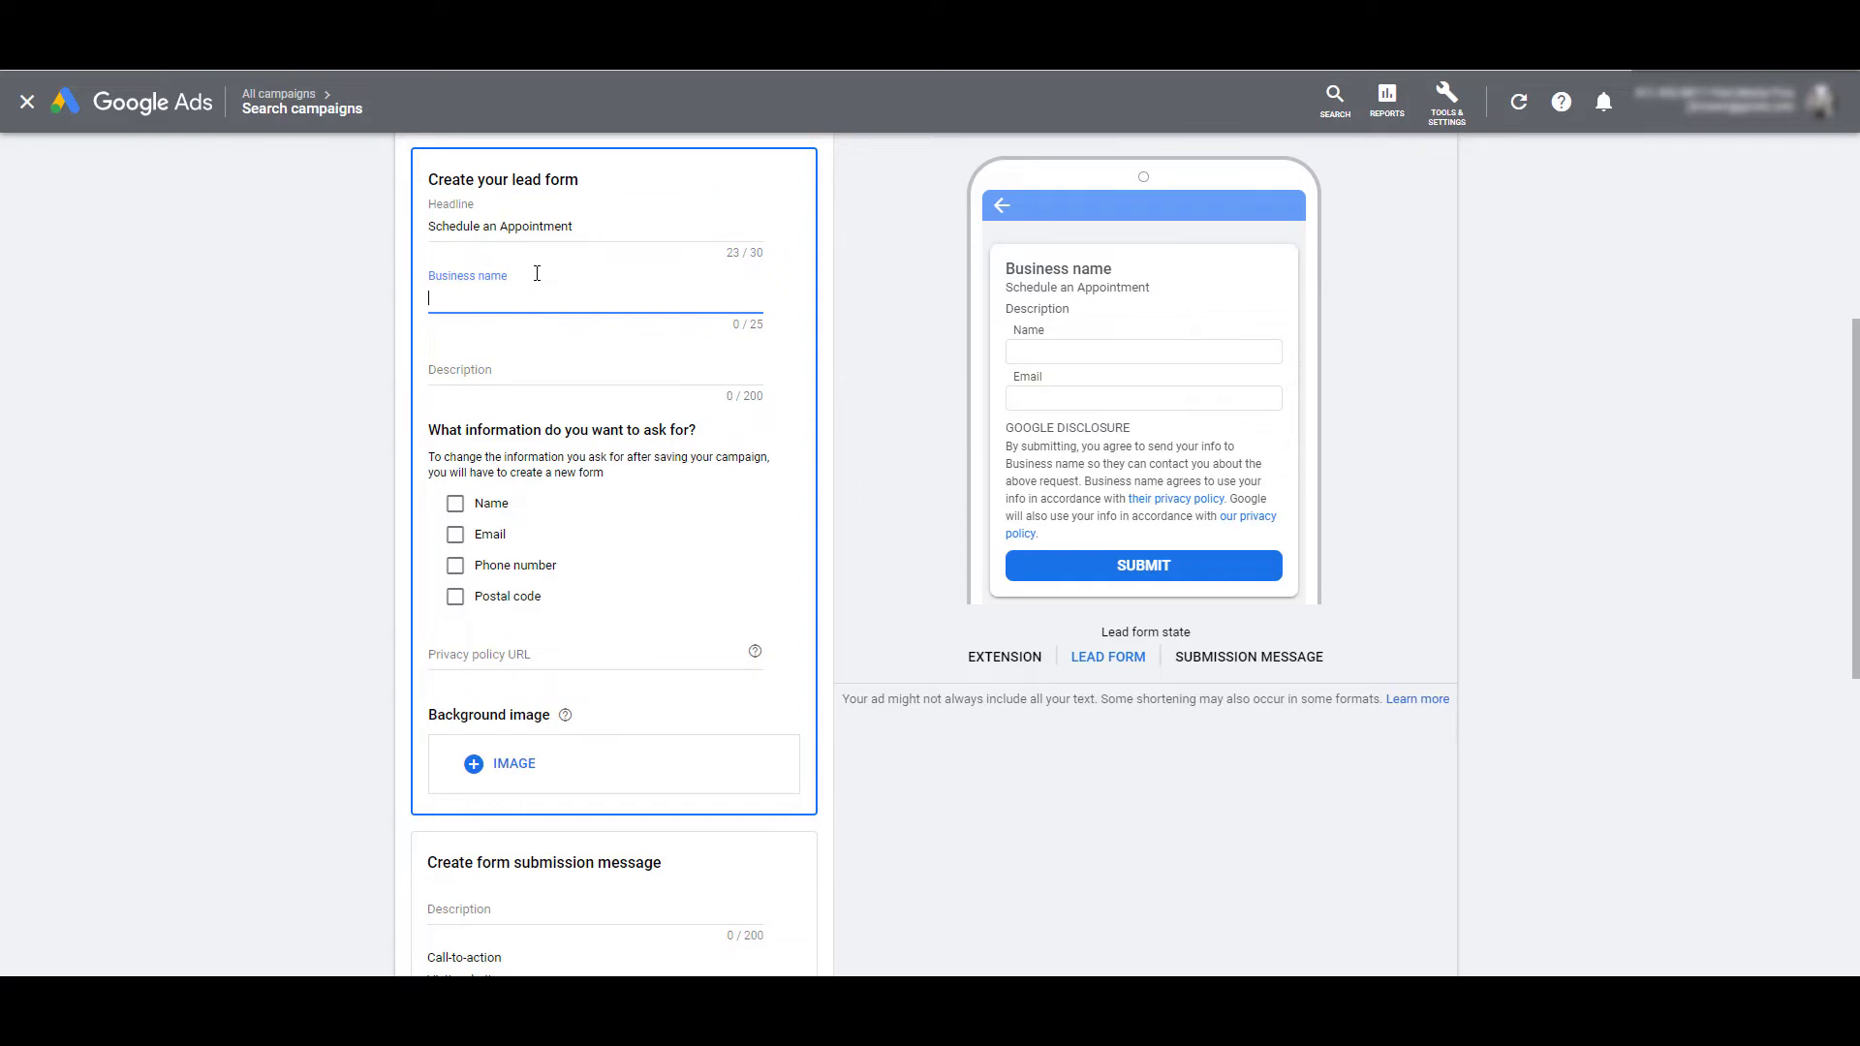
text(Car Dealership)
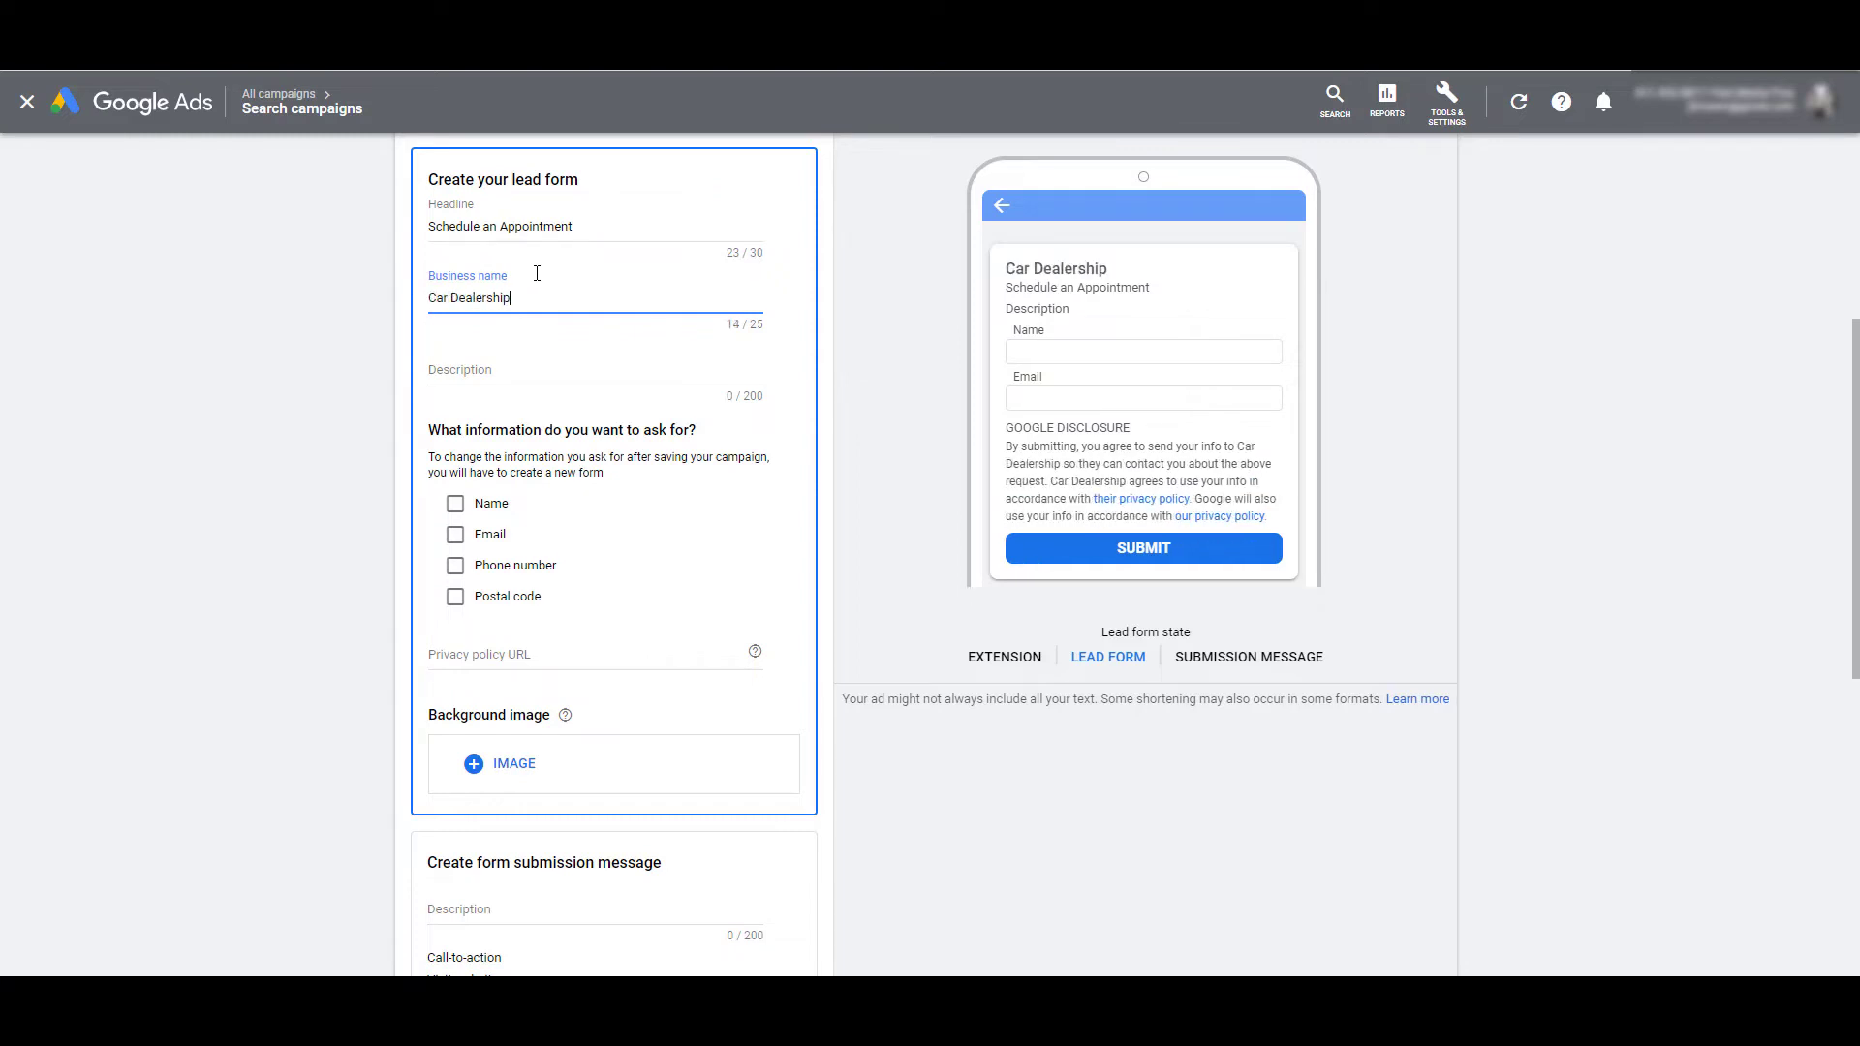
key(Tab)
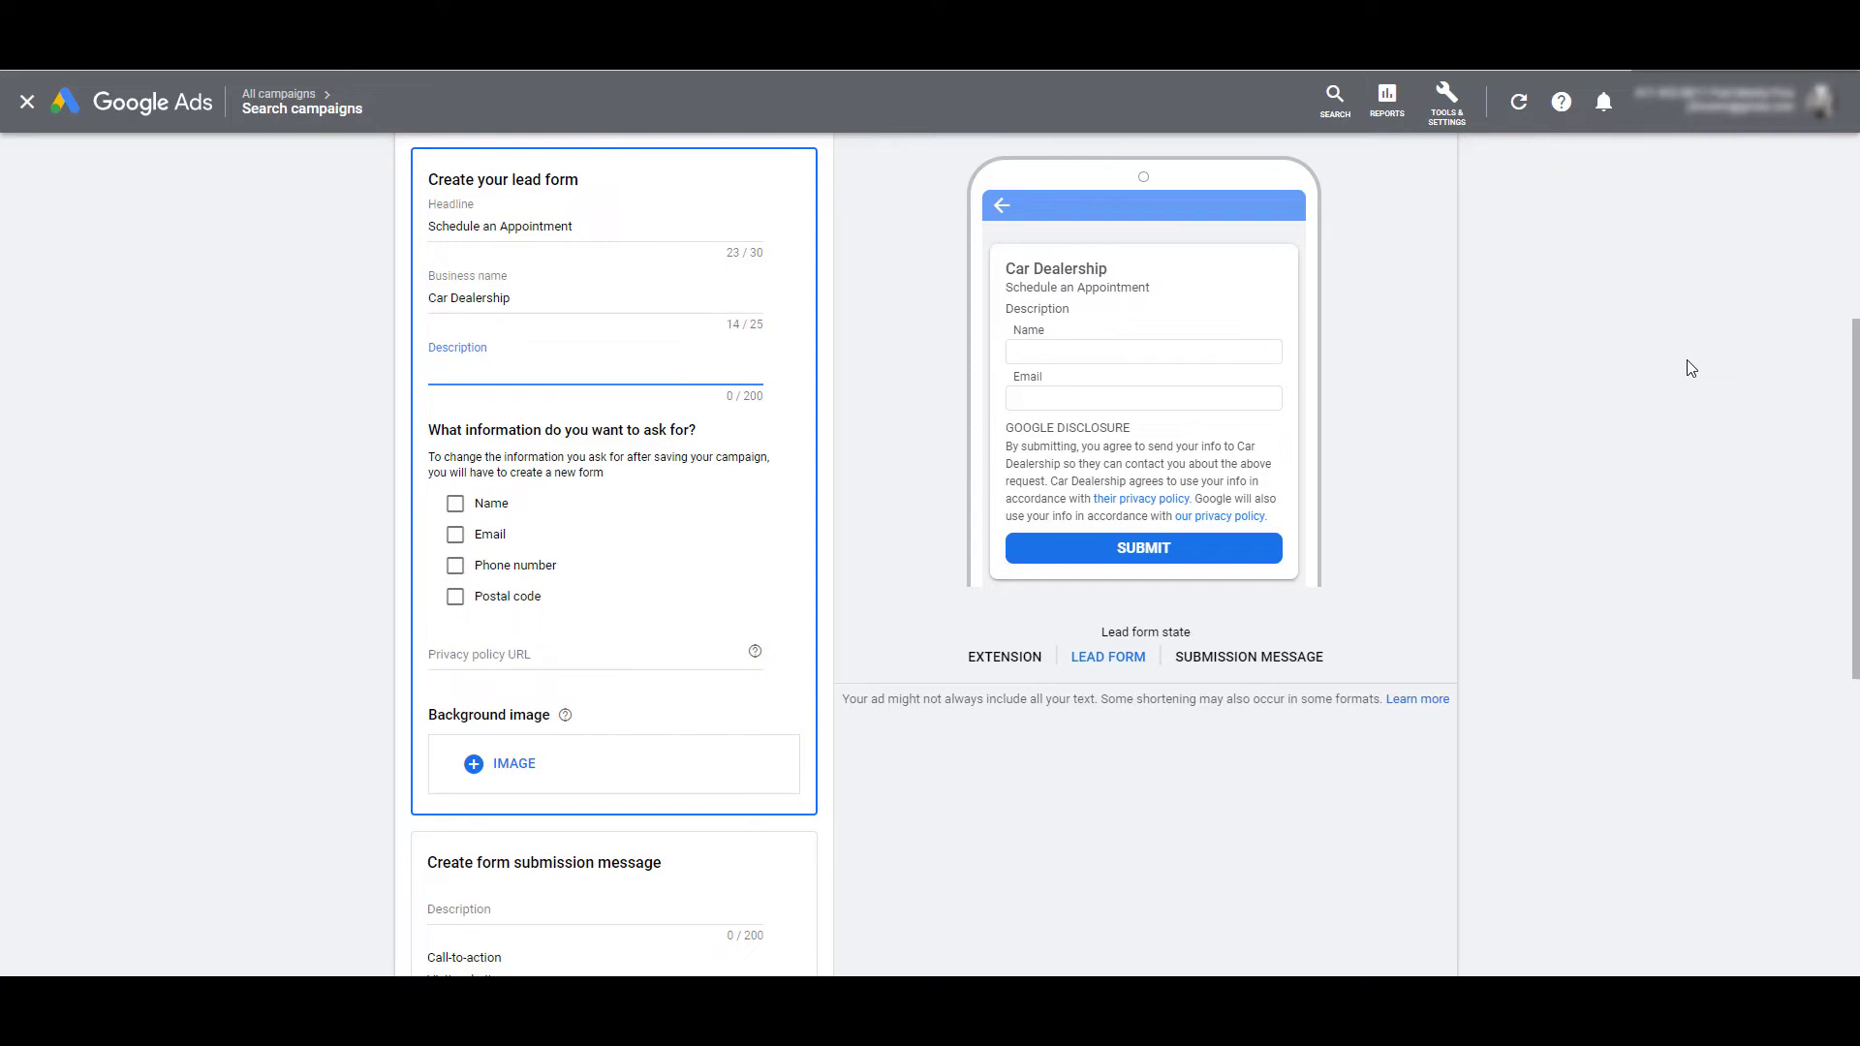
text(Offer is only good until the end of the month. Schedule a meeting with one of our service techs to take advantage of this limited offer.)
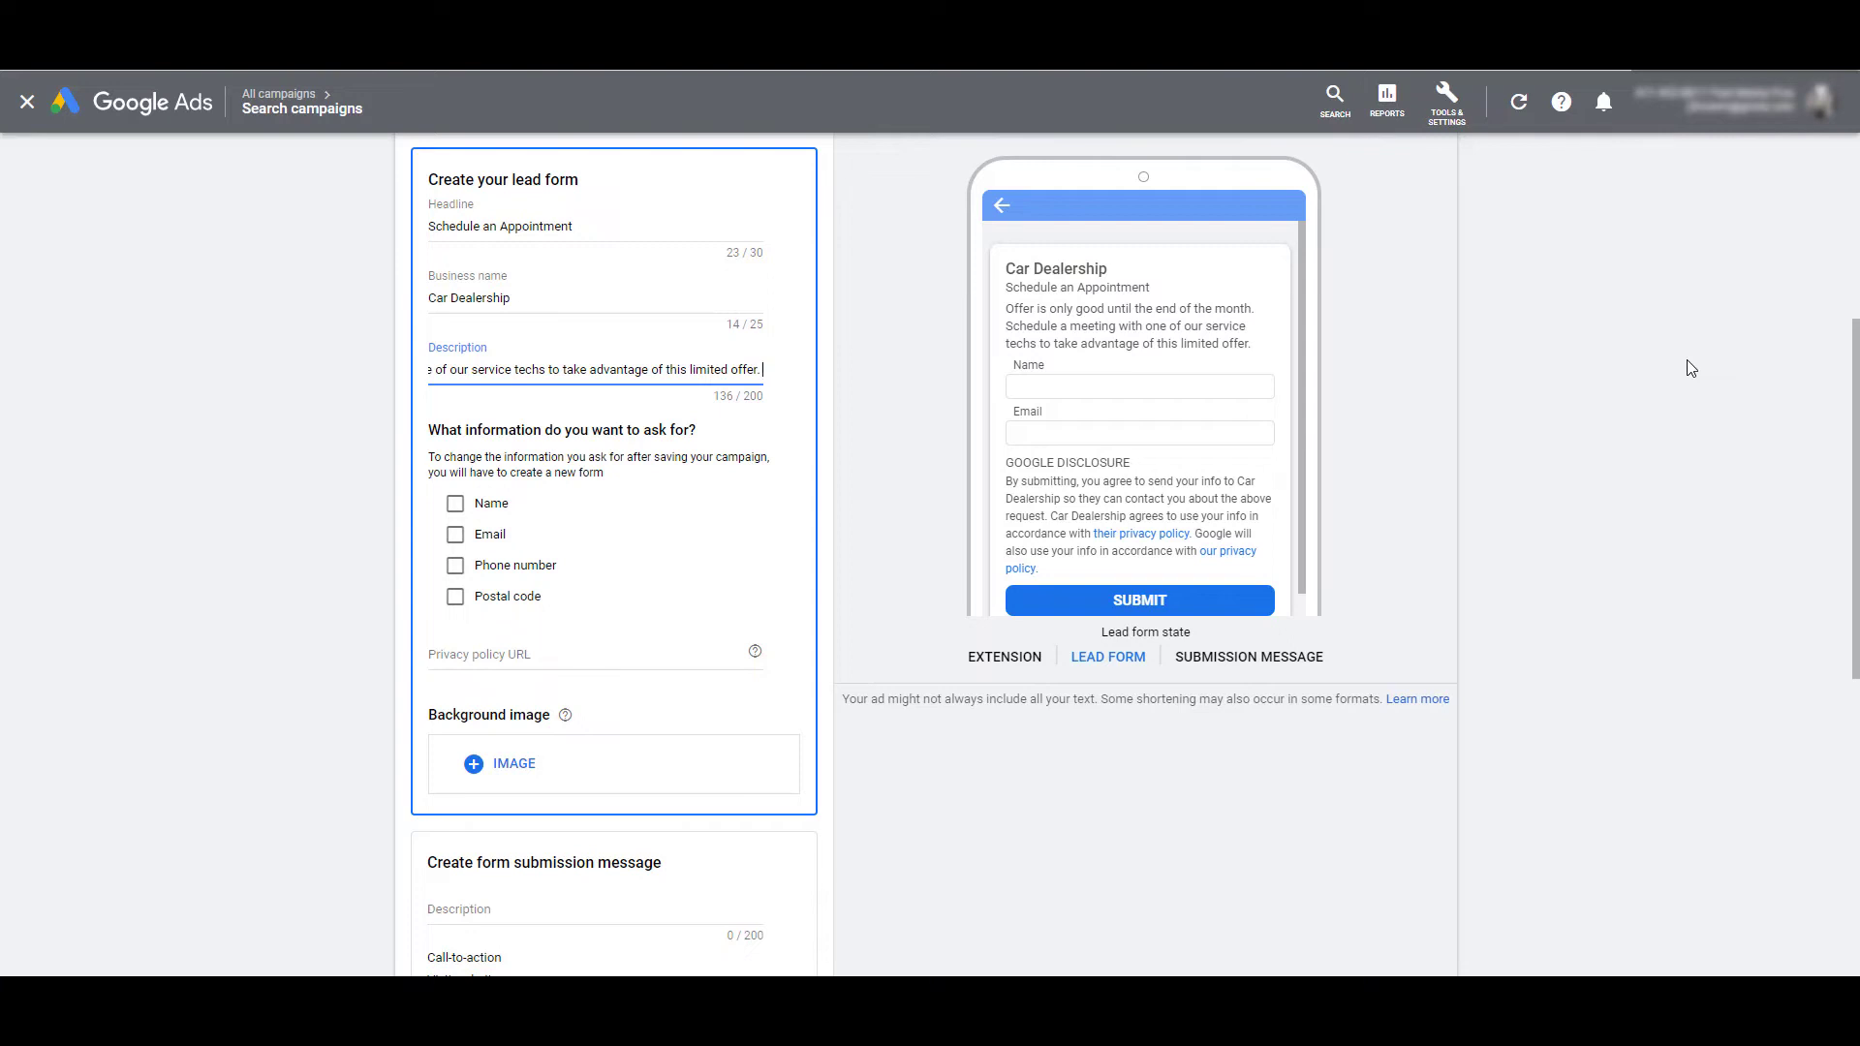
click(848, 502)
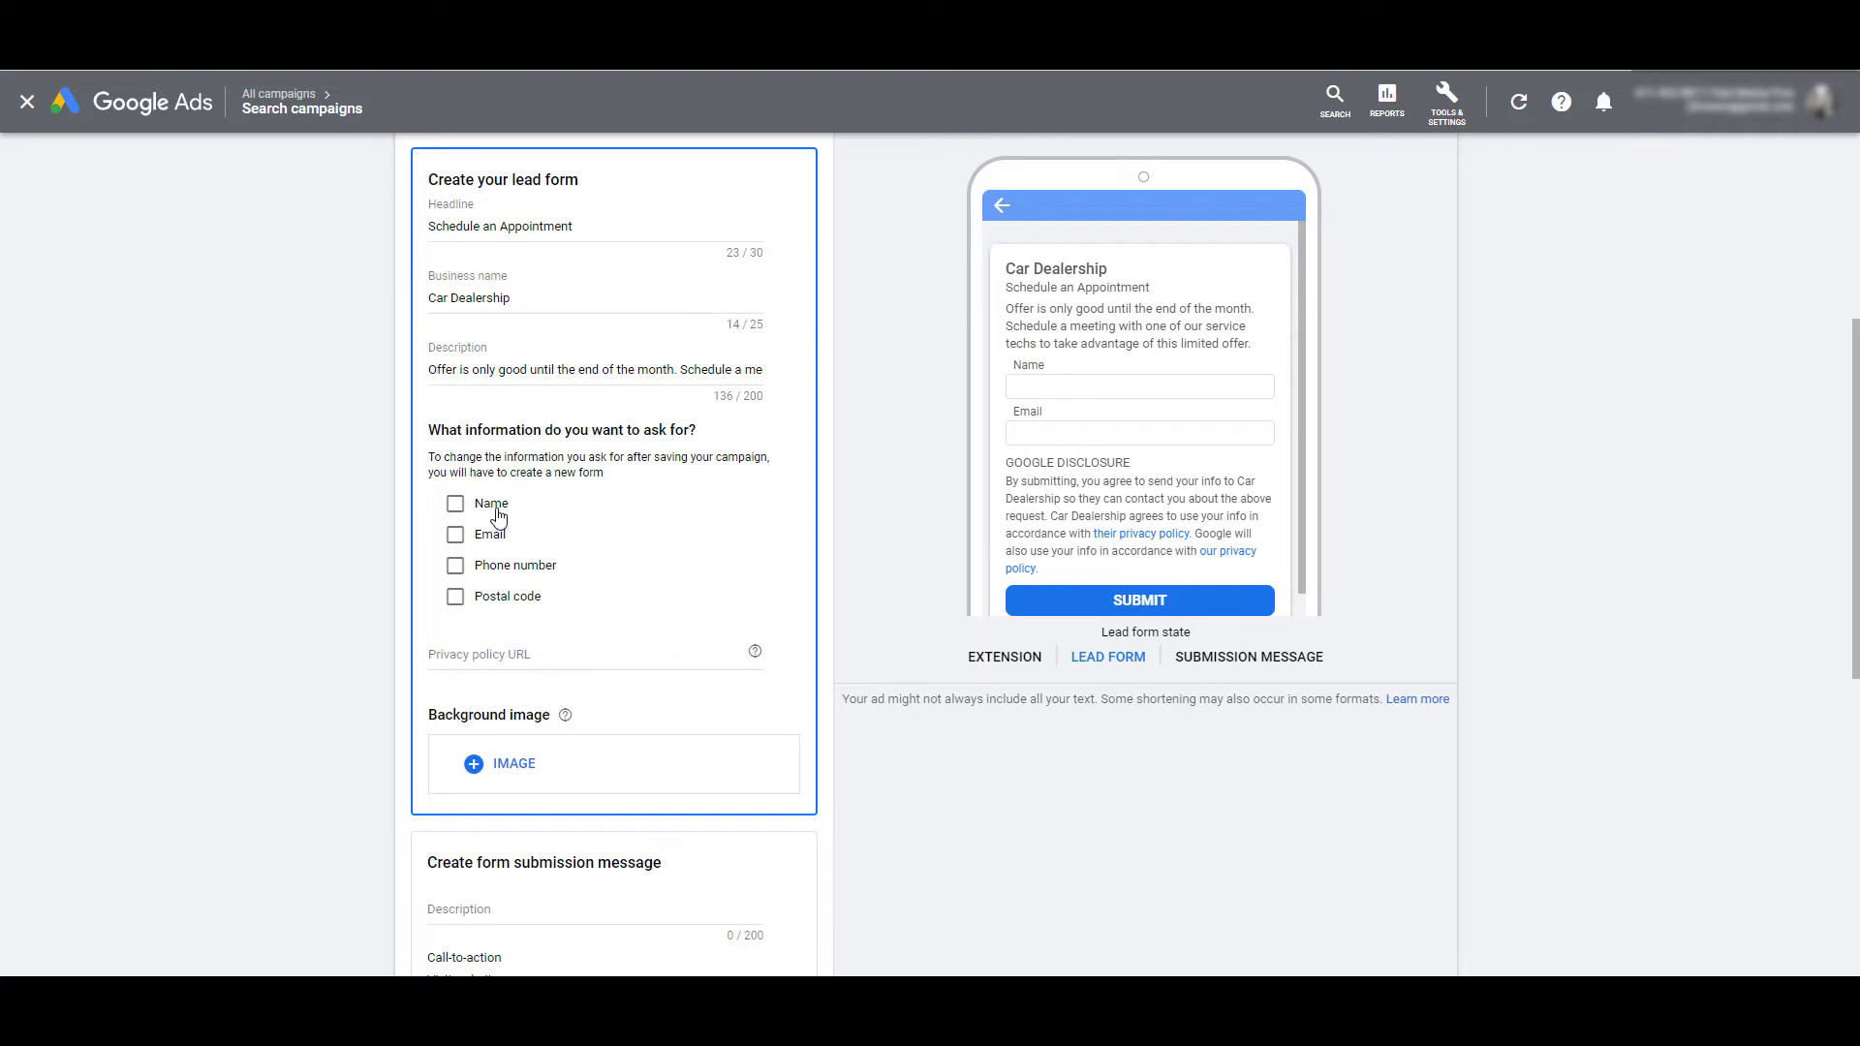
Step: Make the form ask leads for name, email, phone number and postal code
click(494, 507)
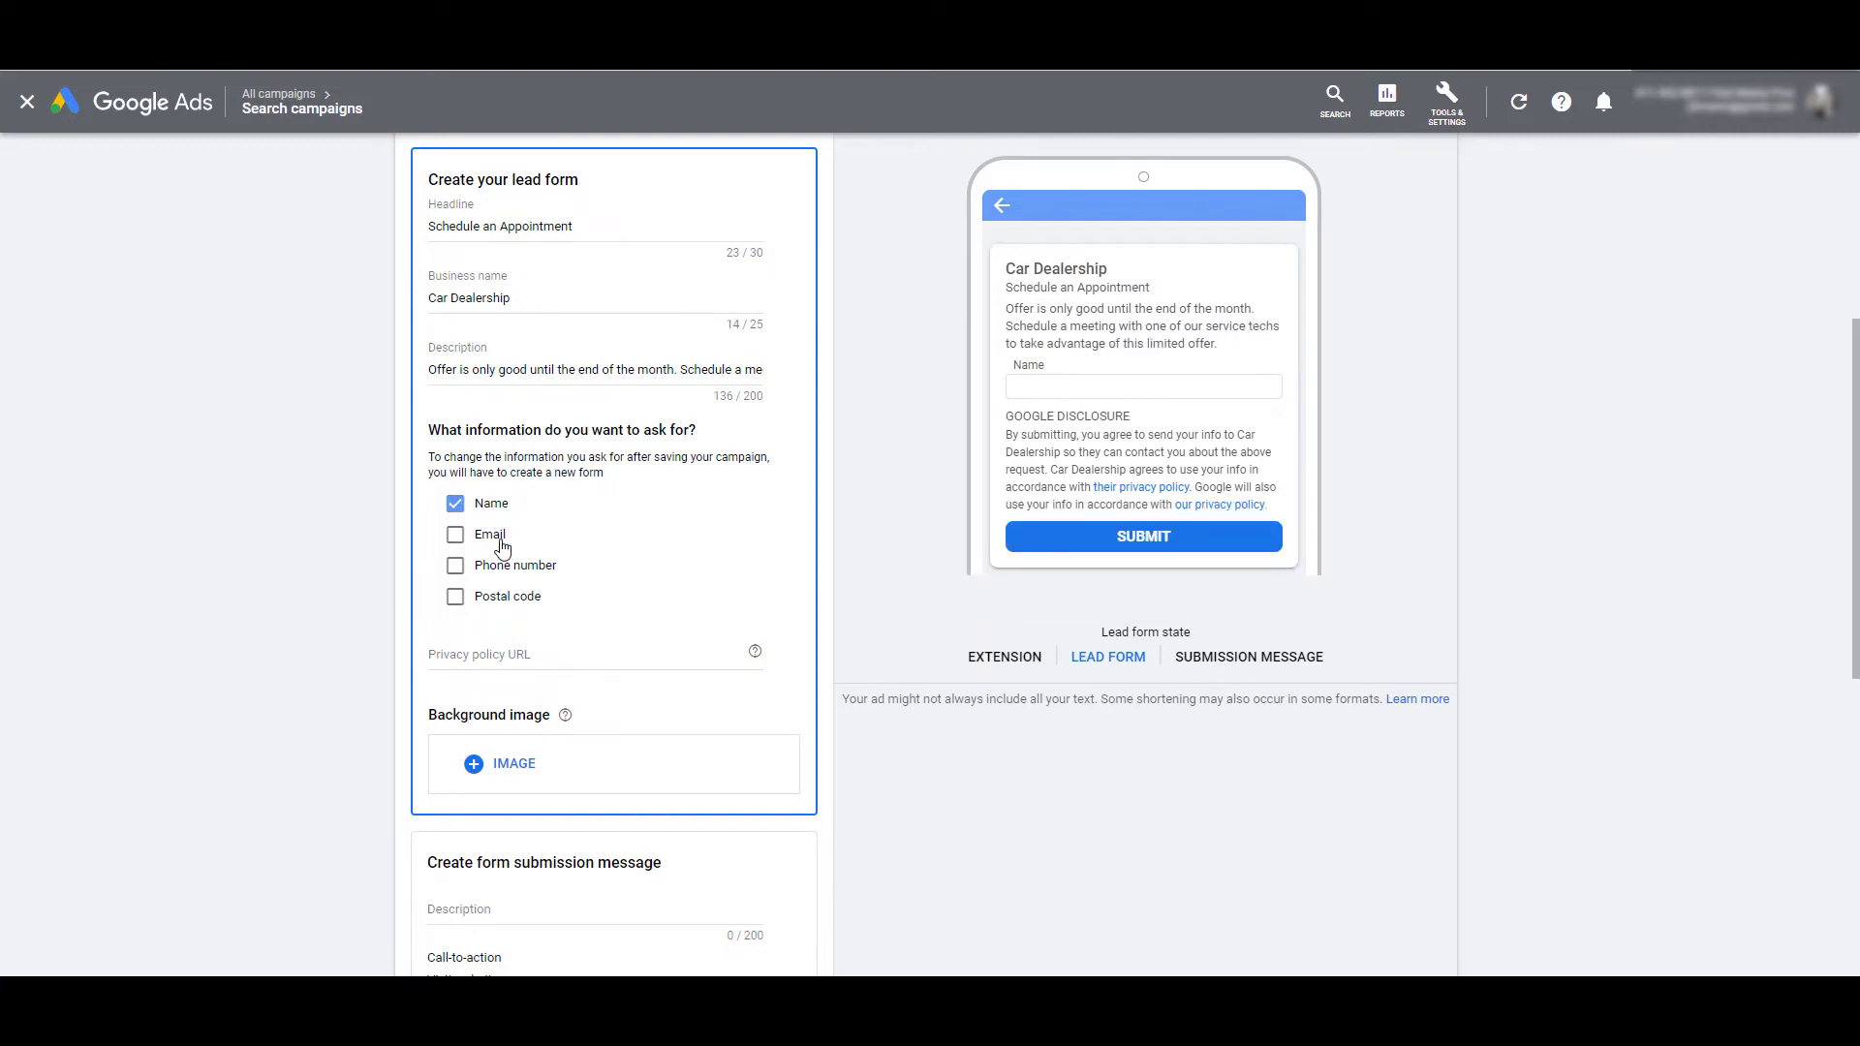
click(501, 548)
click(499, 570)
click(520, 609)
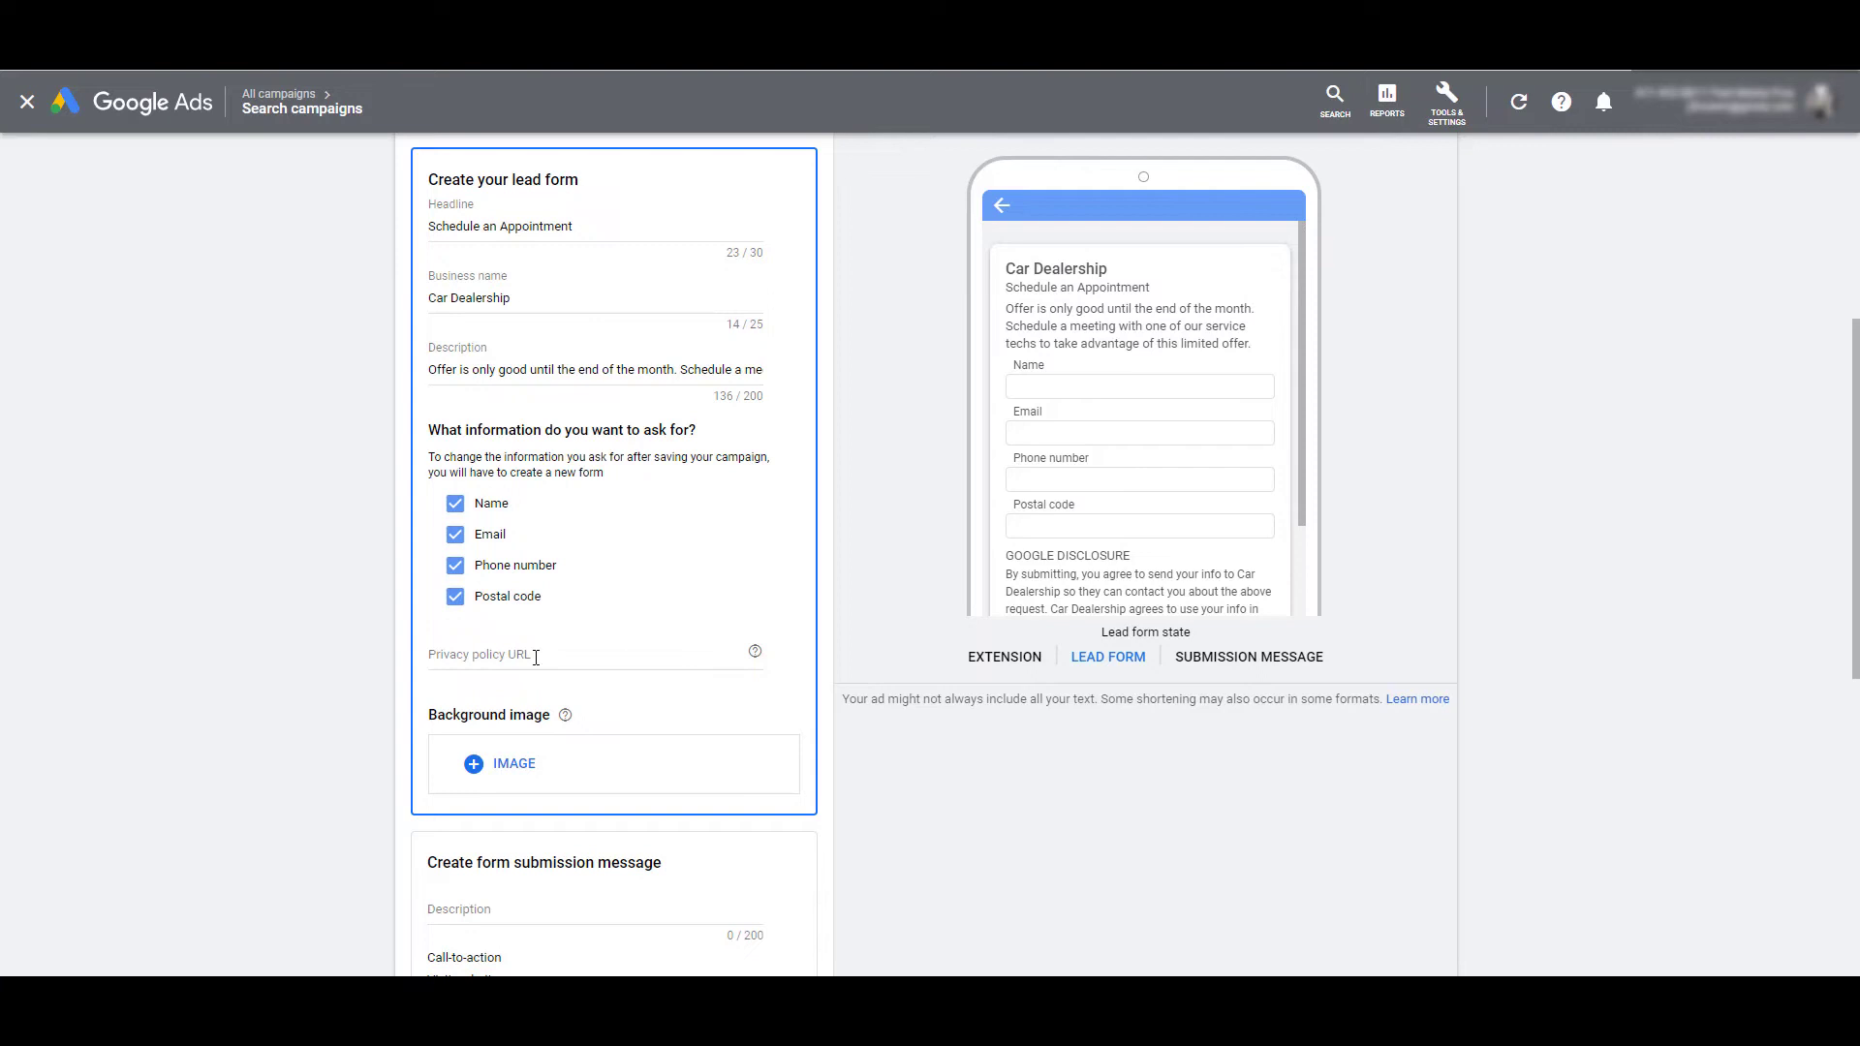
Step: Enter the advertiser's privacy policy URL in the lead form
click(536, 657)
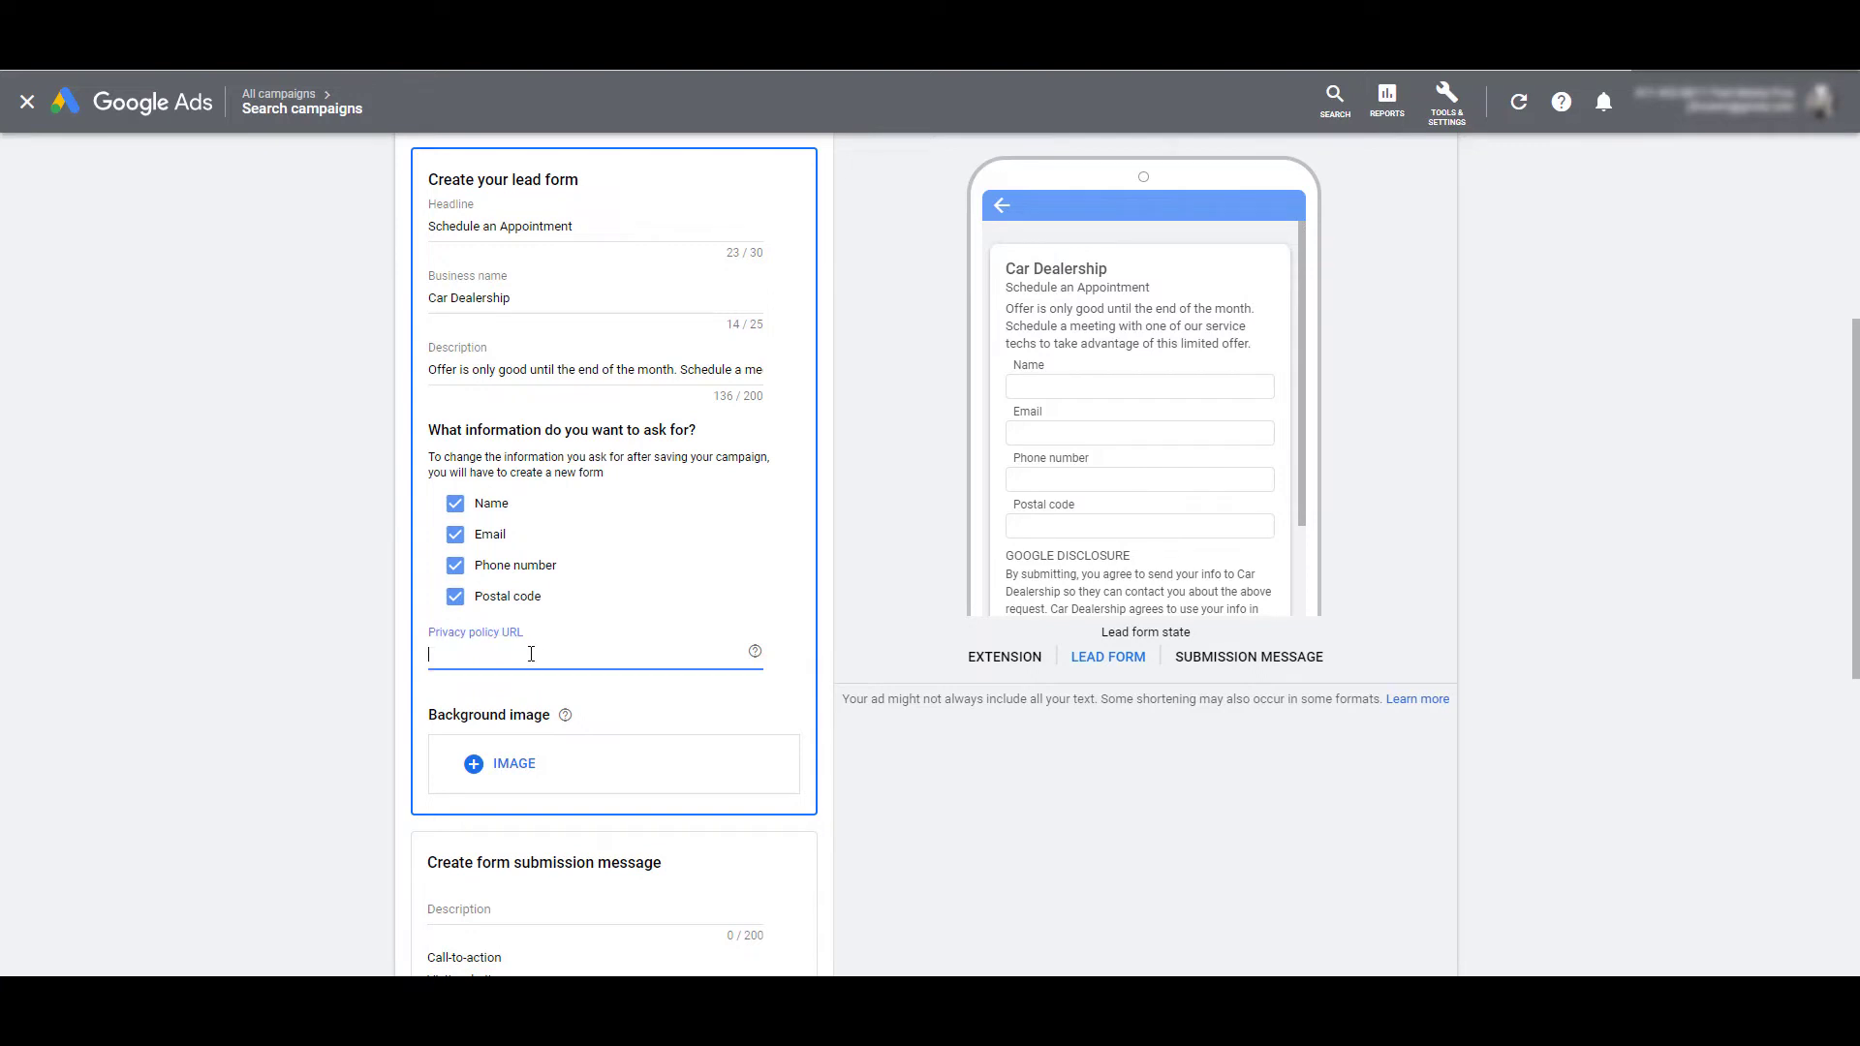
text(joemartinezsem.com/privacy-policy)
click(1165, 532)
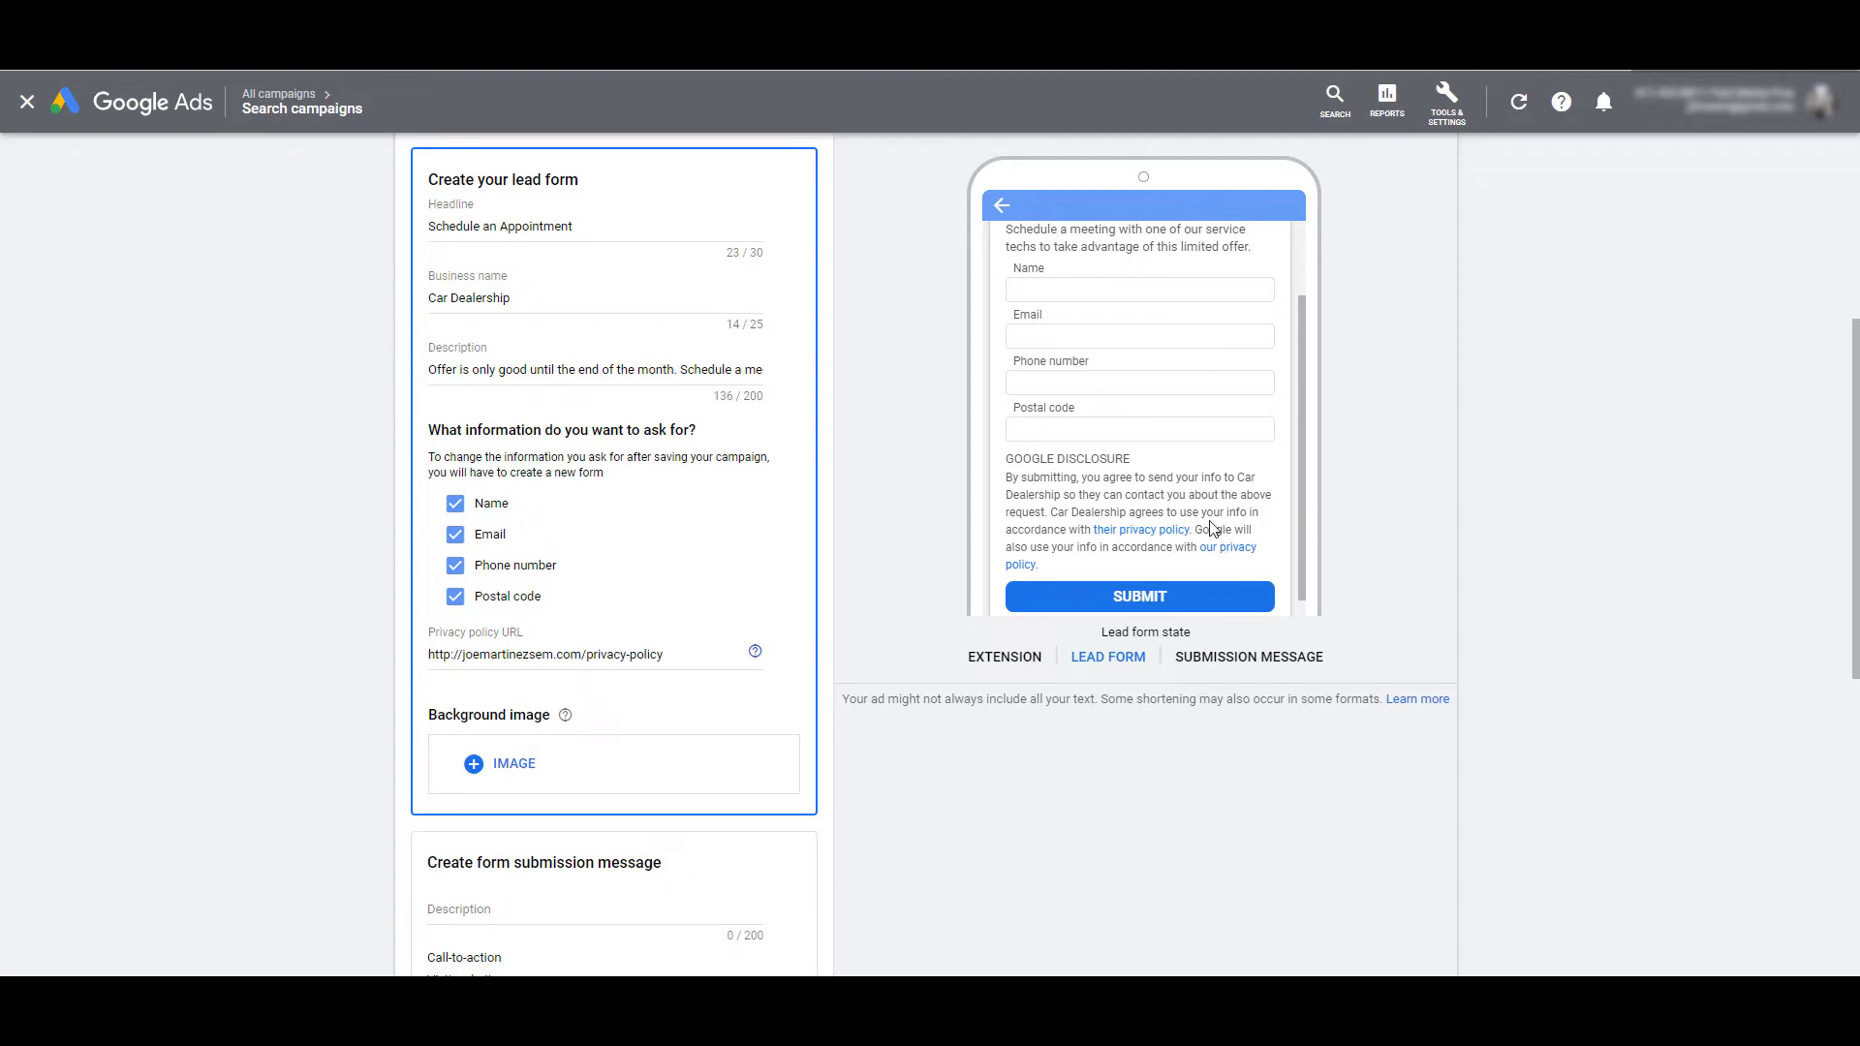
scroll(1216, 538, up, 3)
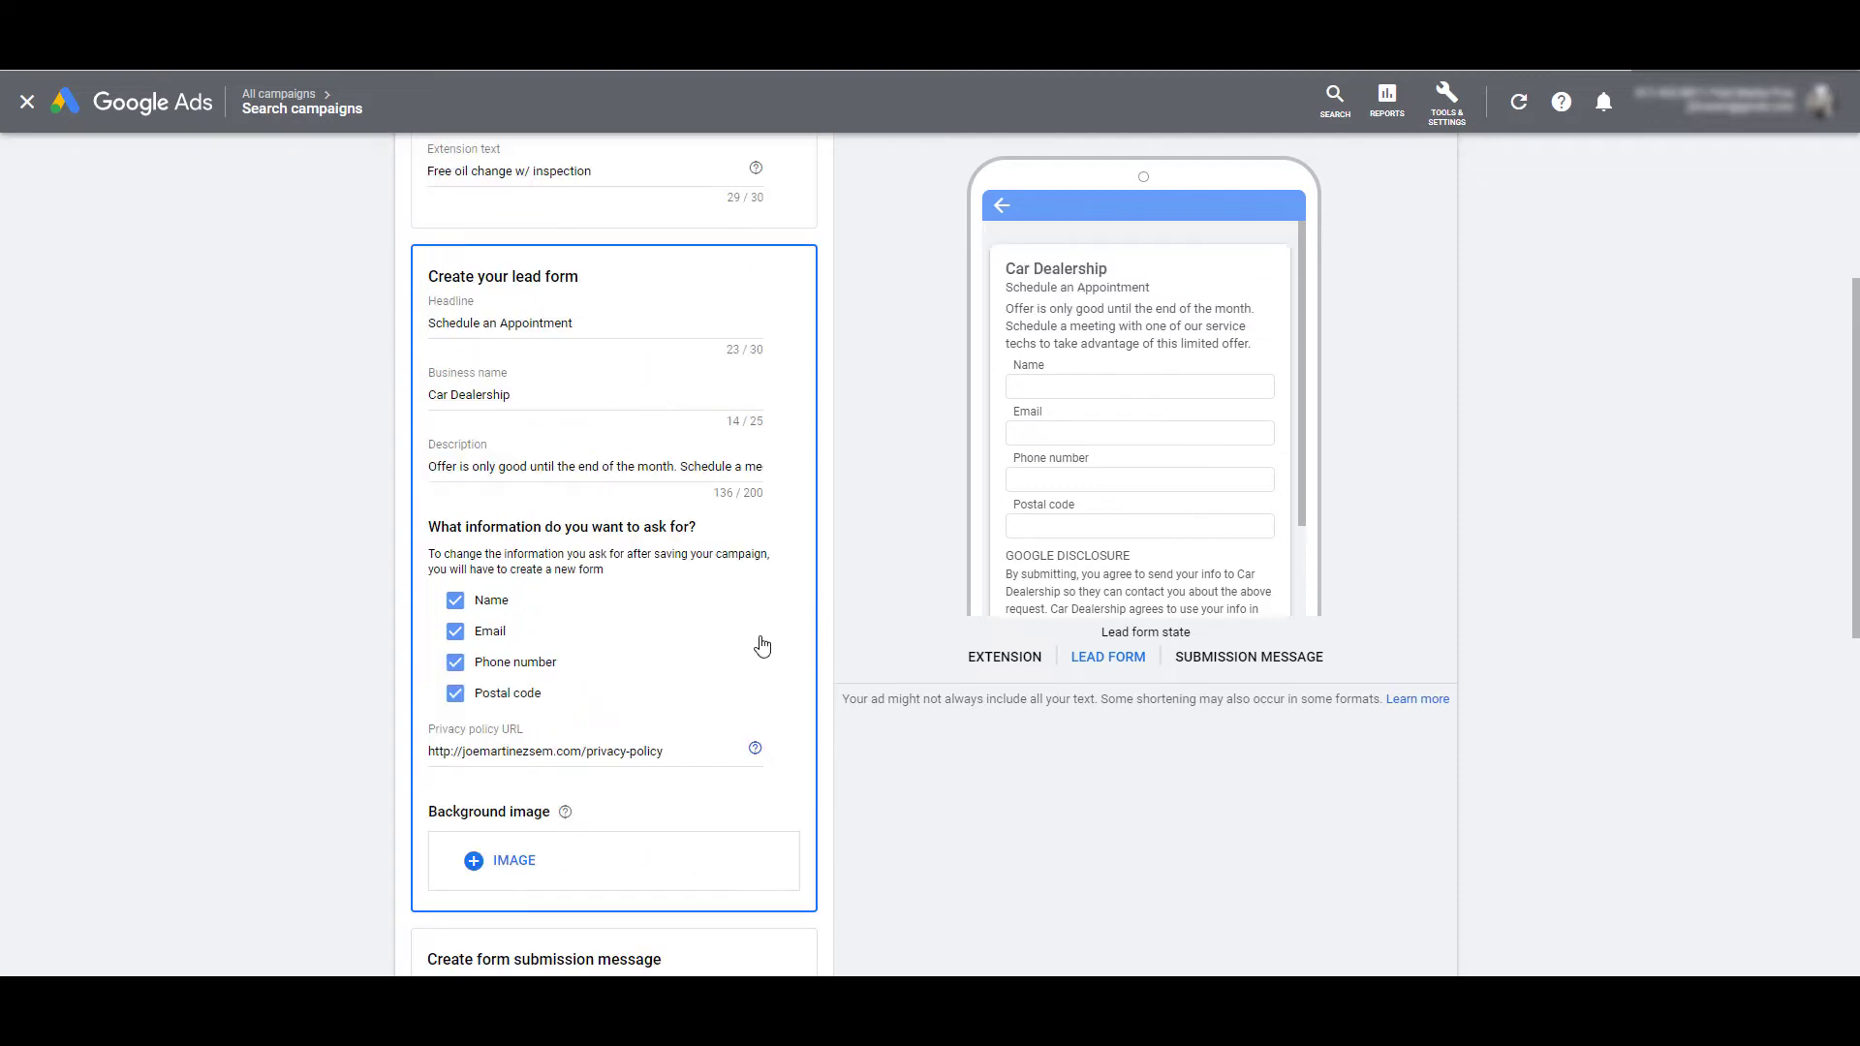
Step: Upload the car-lot photo with balloons, nudge its crop down, and set it as background image
click(532, 877)
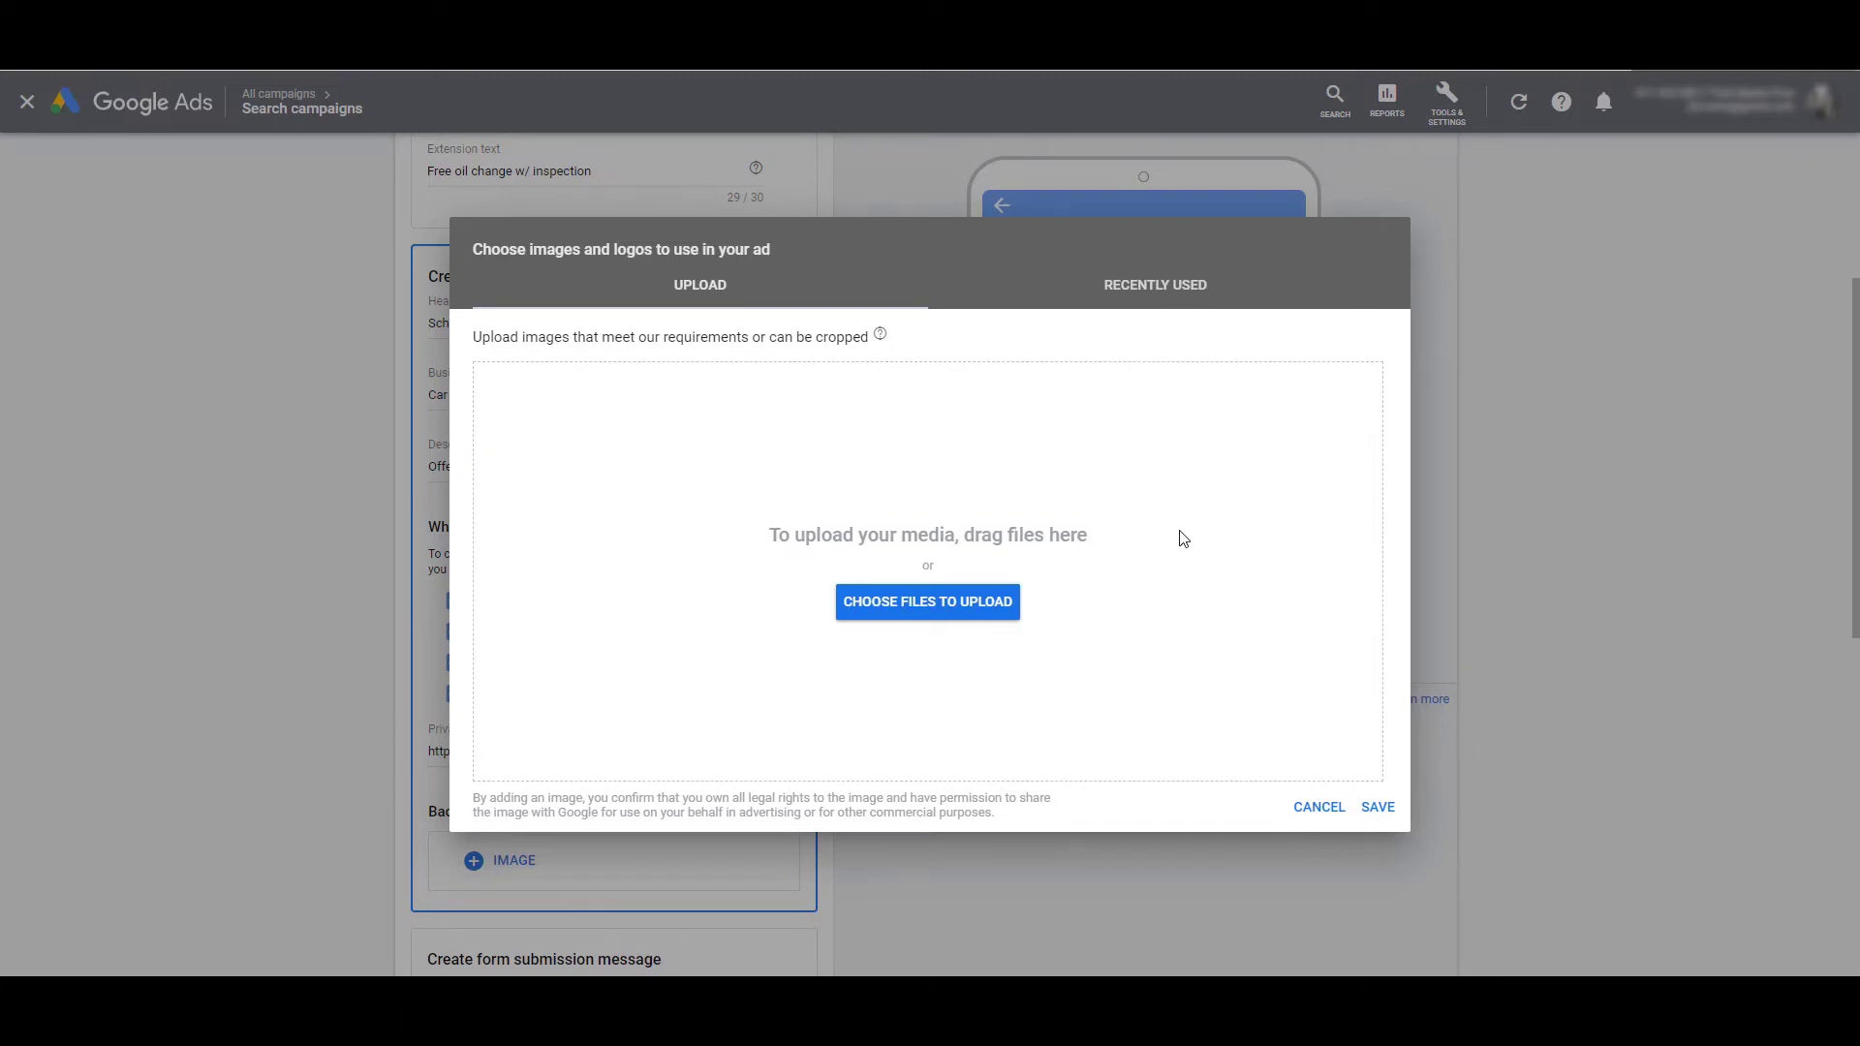
click(988, 608)
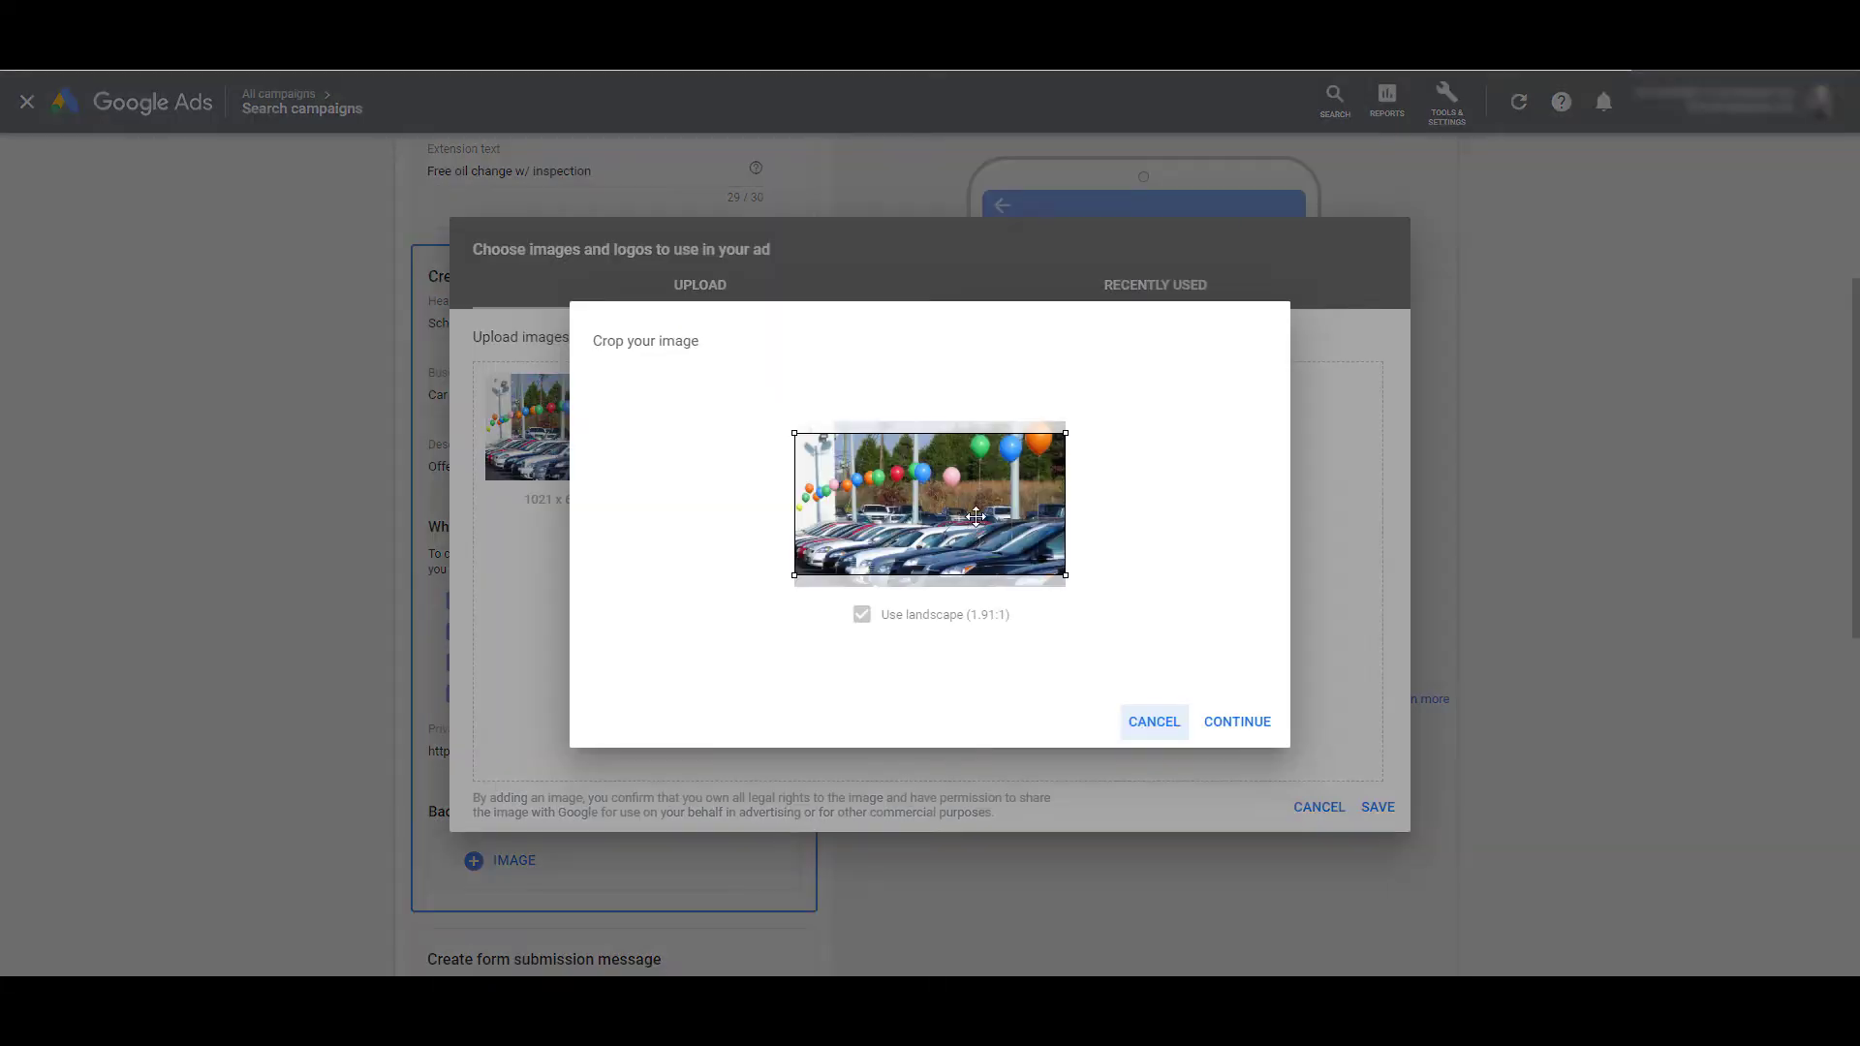
drag(975, 516, 977, 529)
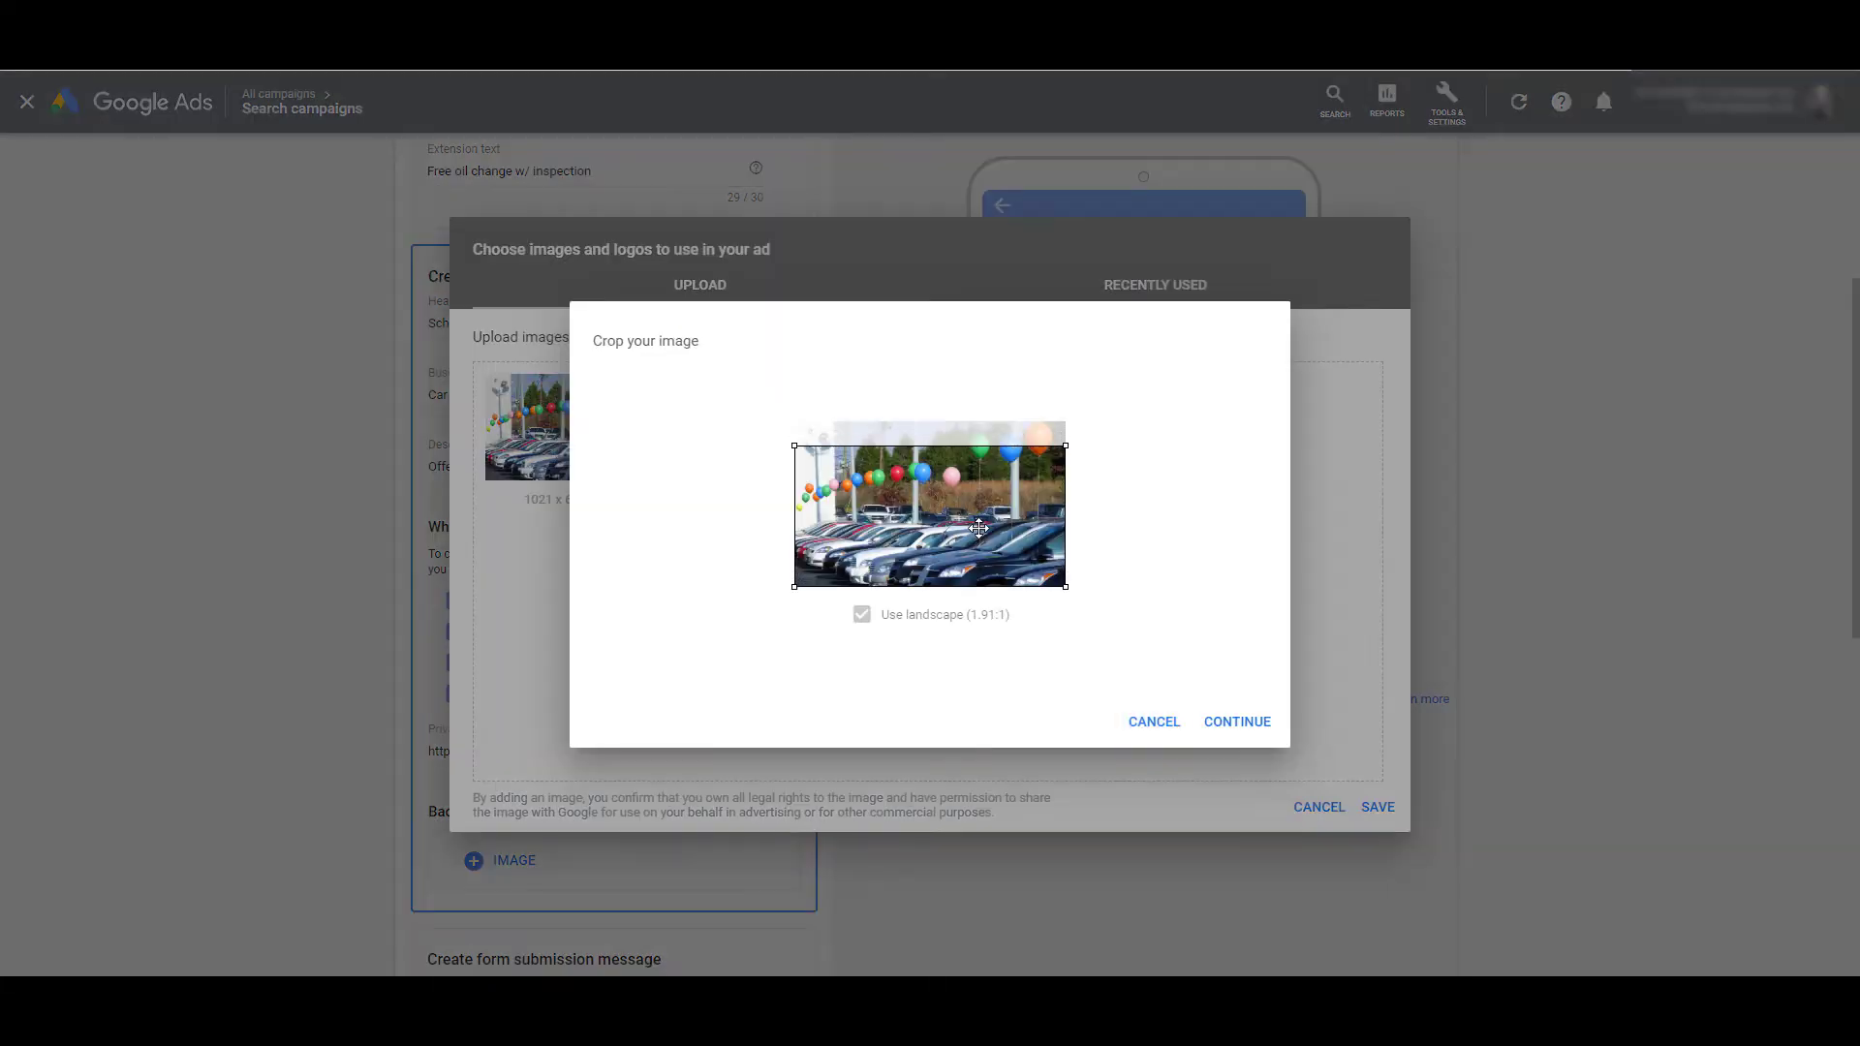
click(1238, 722)
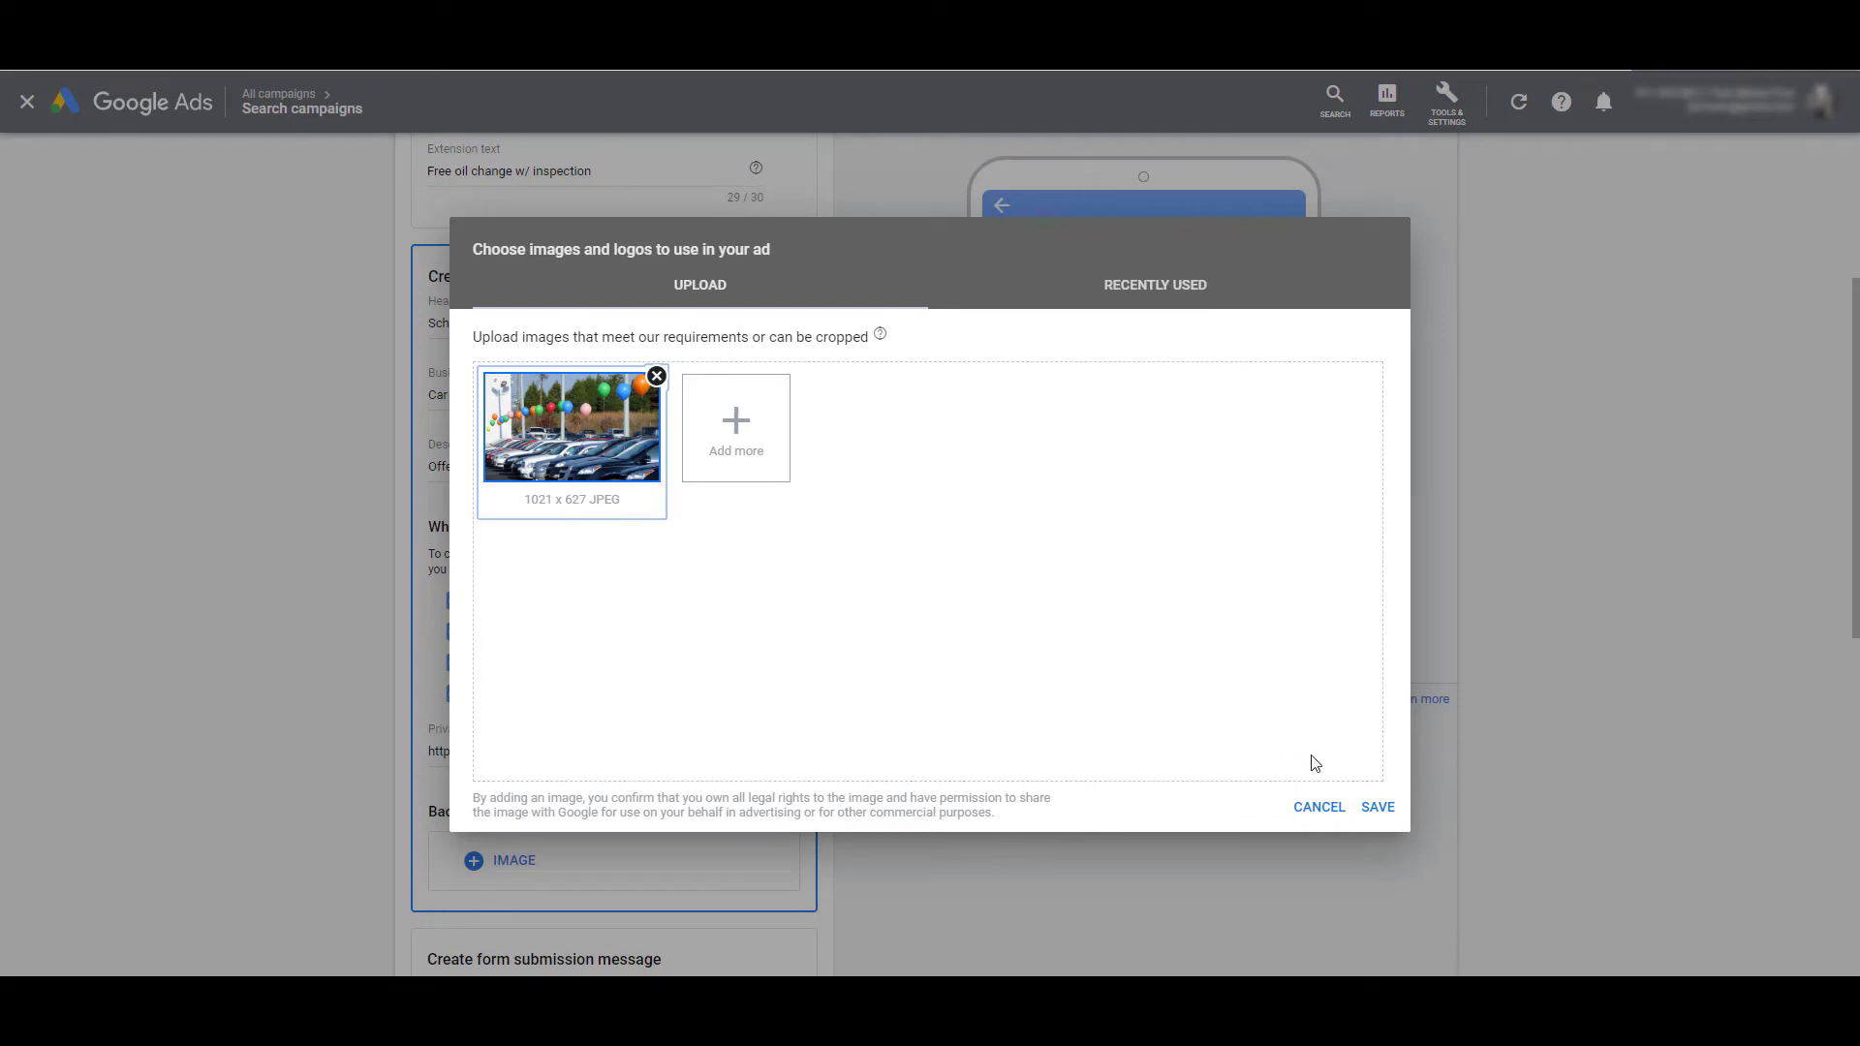
click(1376, 807)
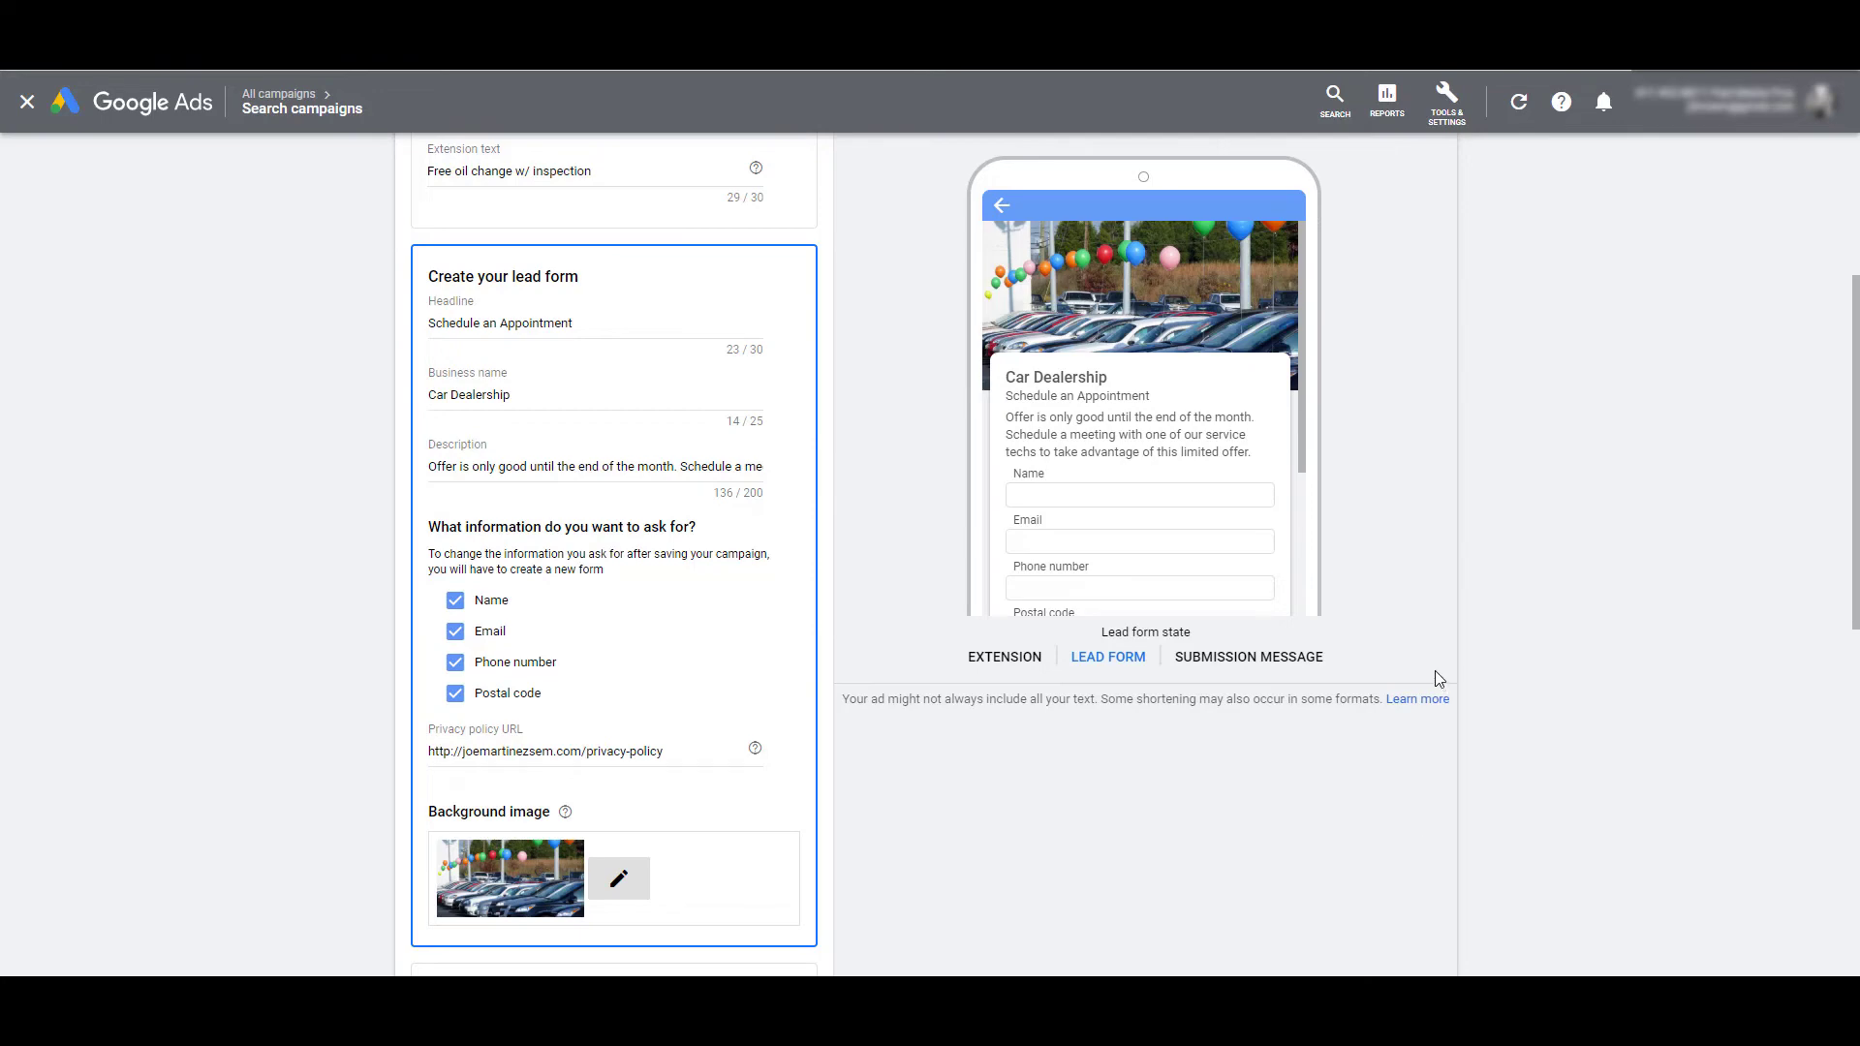
Step: Scroll down to the form submission message section of the lead form
scroll(1438, 675, down, 3)
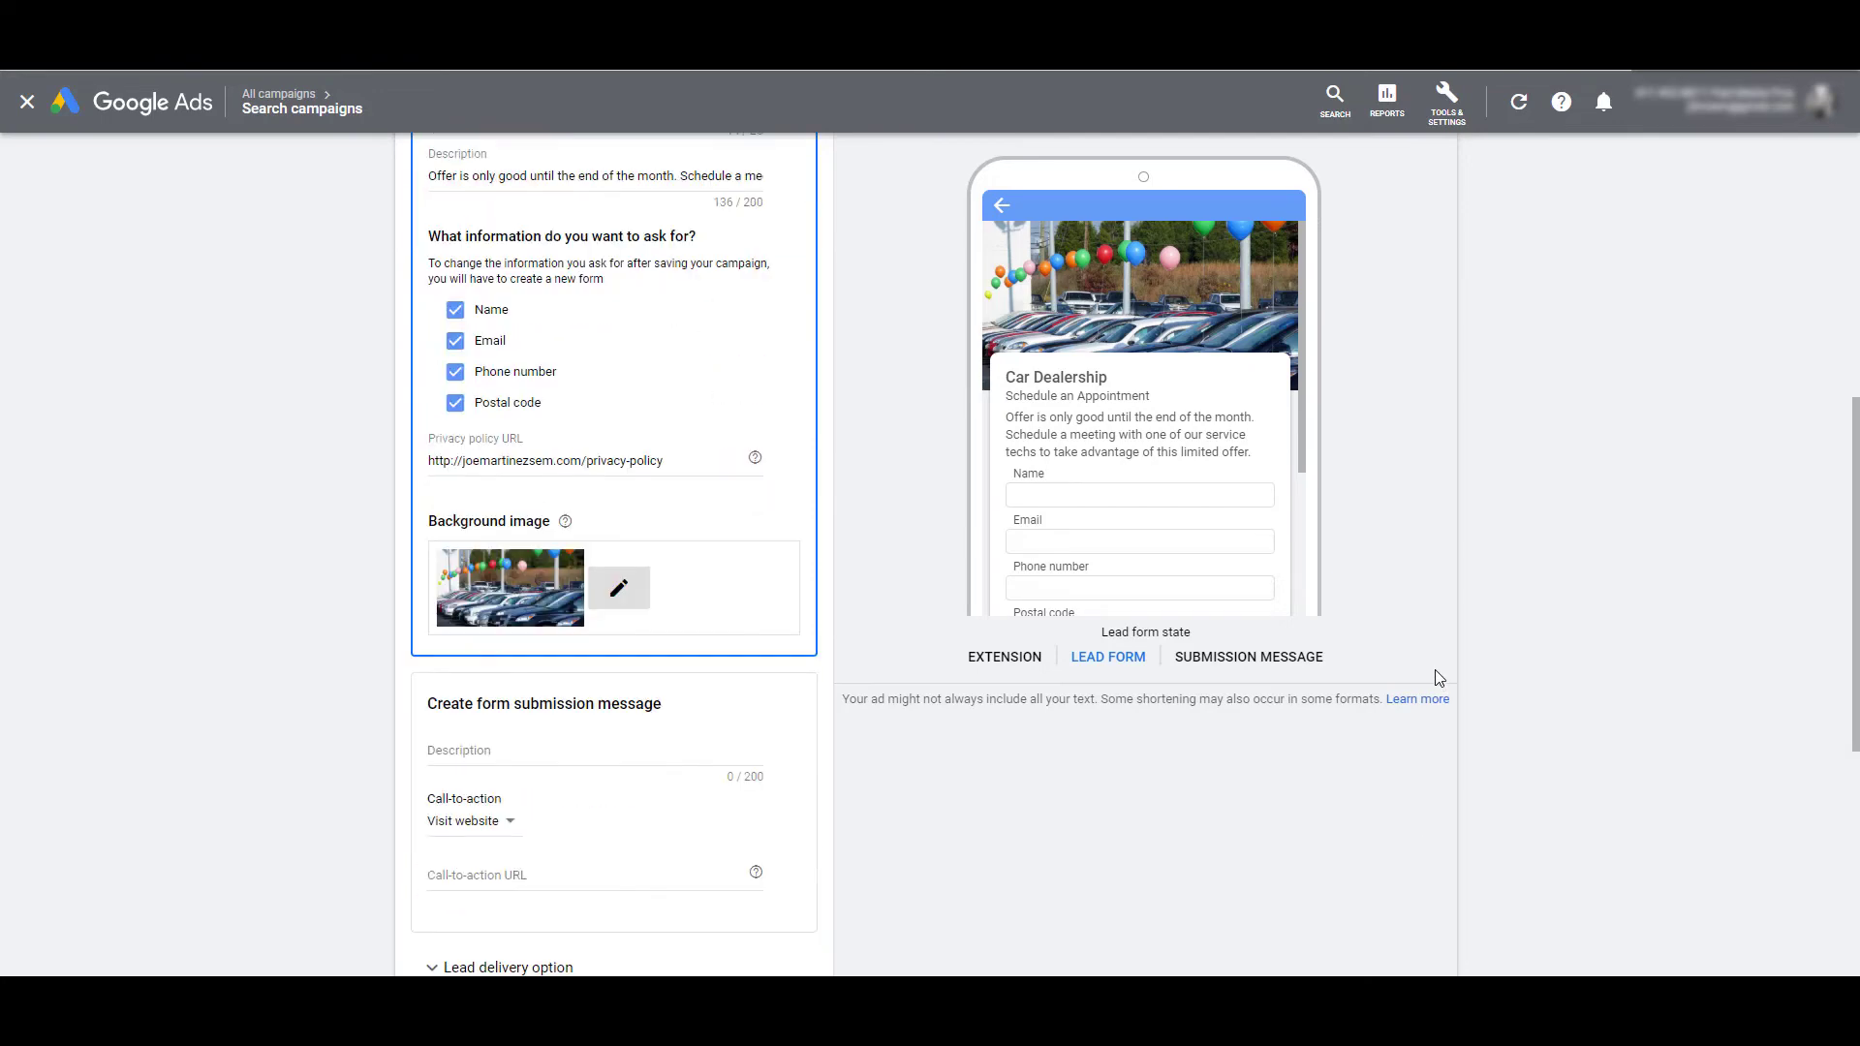
scroll(1435, 671, down, 4)
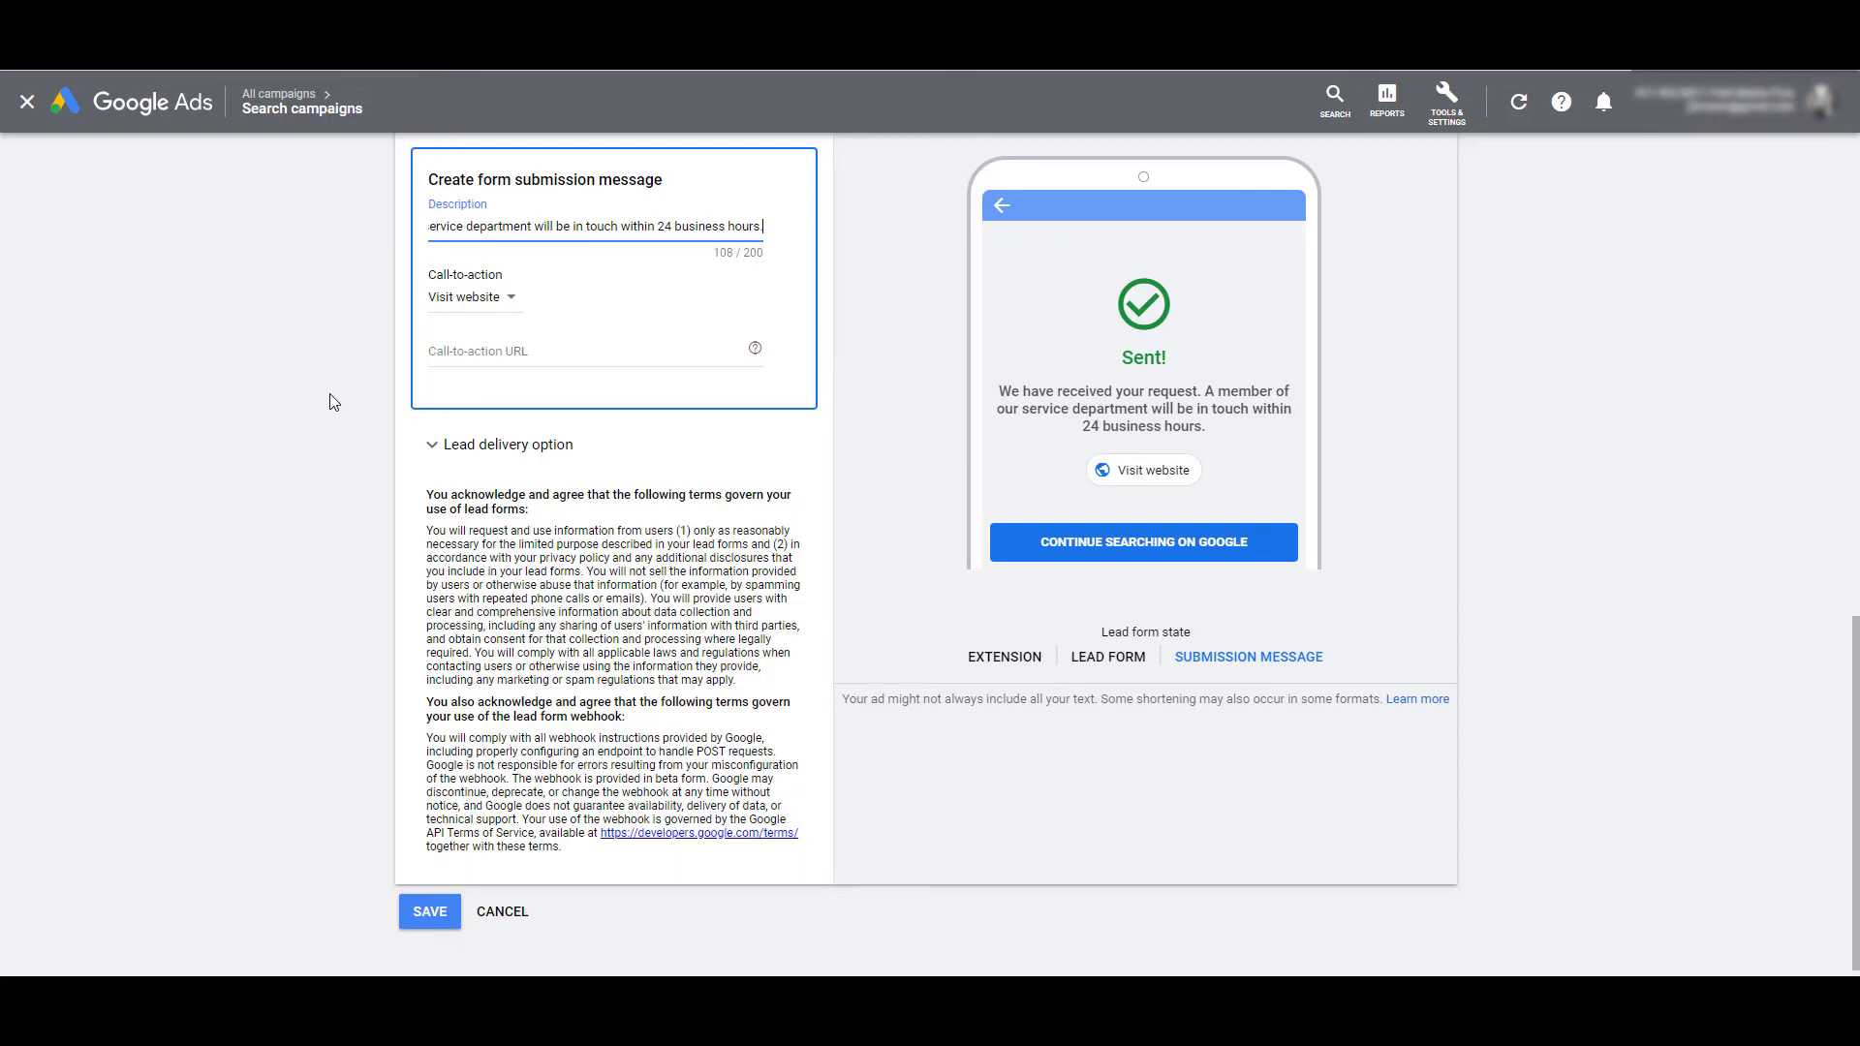
Step: Choose a call-to-action for the form submission message from its dropdown options
click(333, 402)
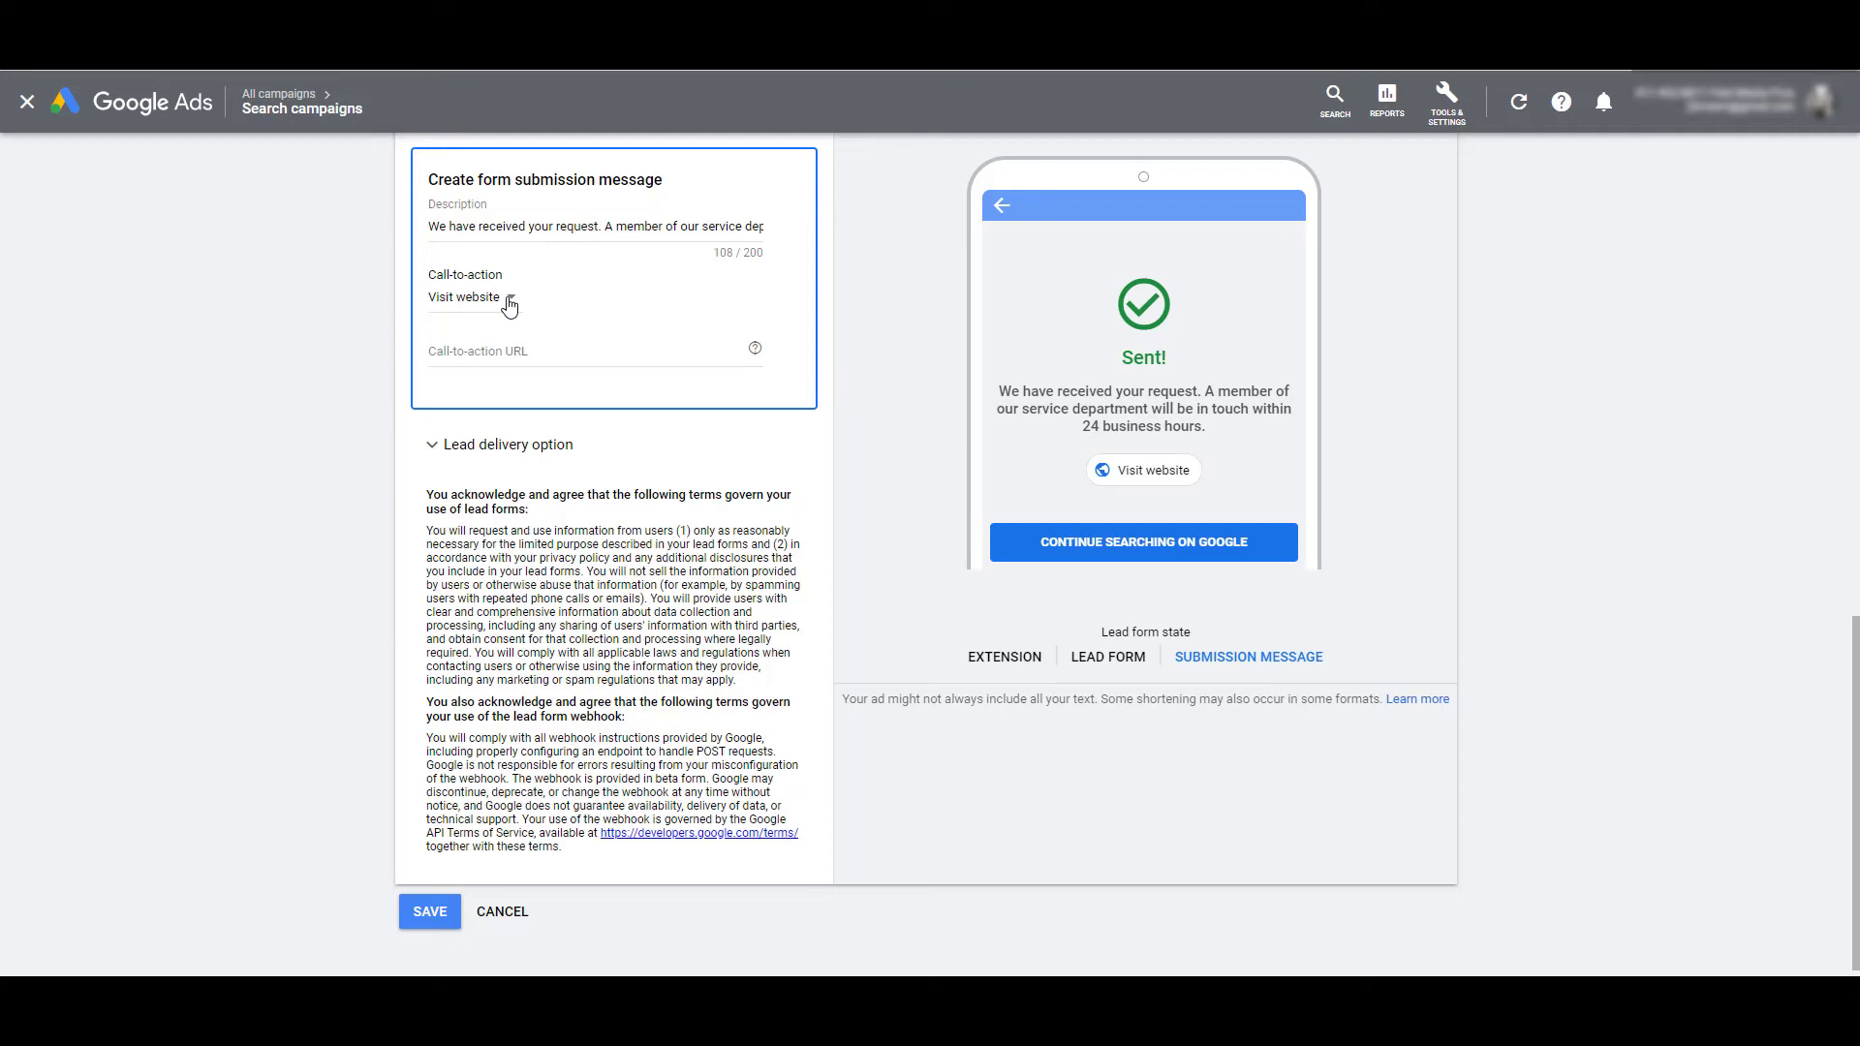
click(509, 306)
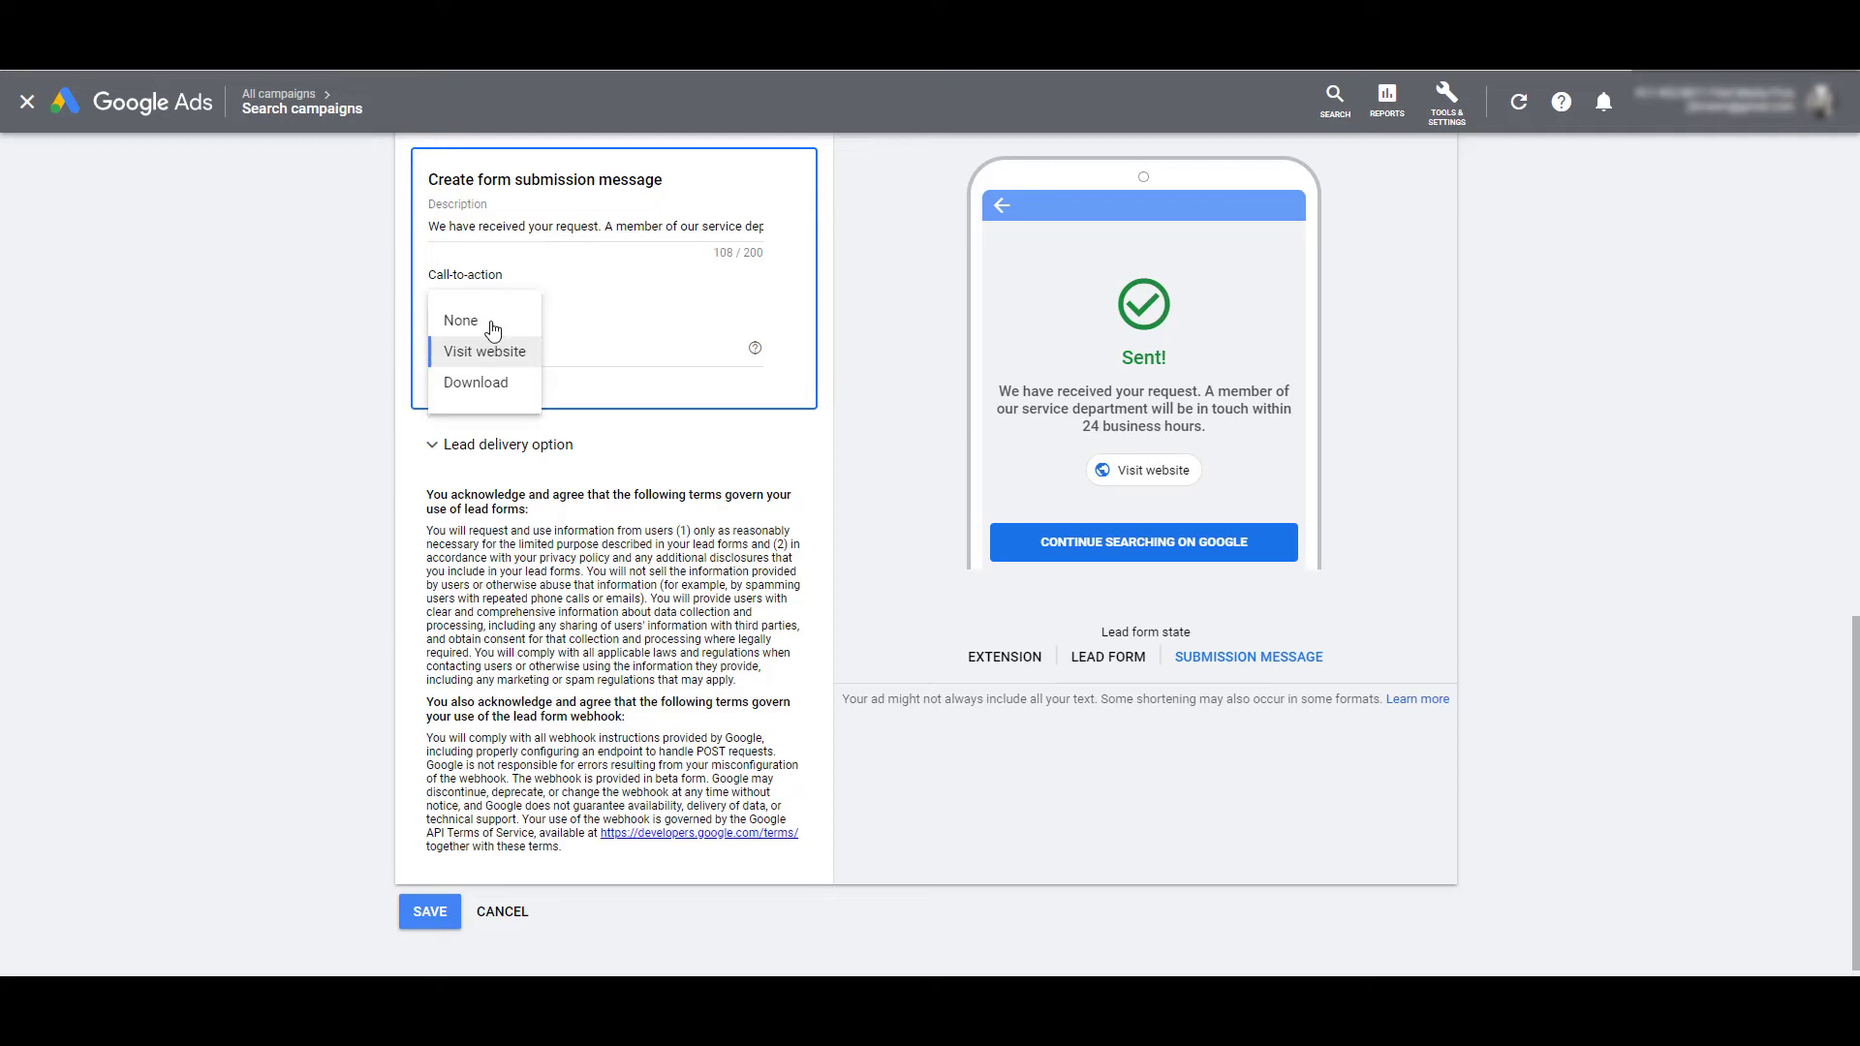
click(476, 383)
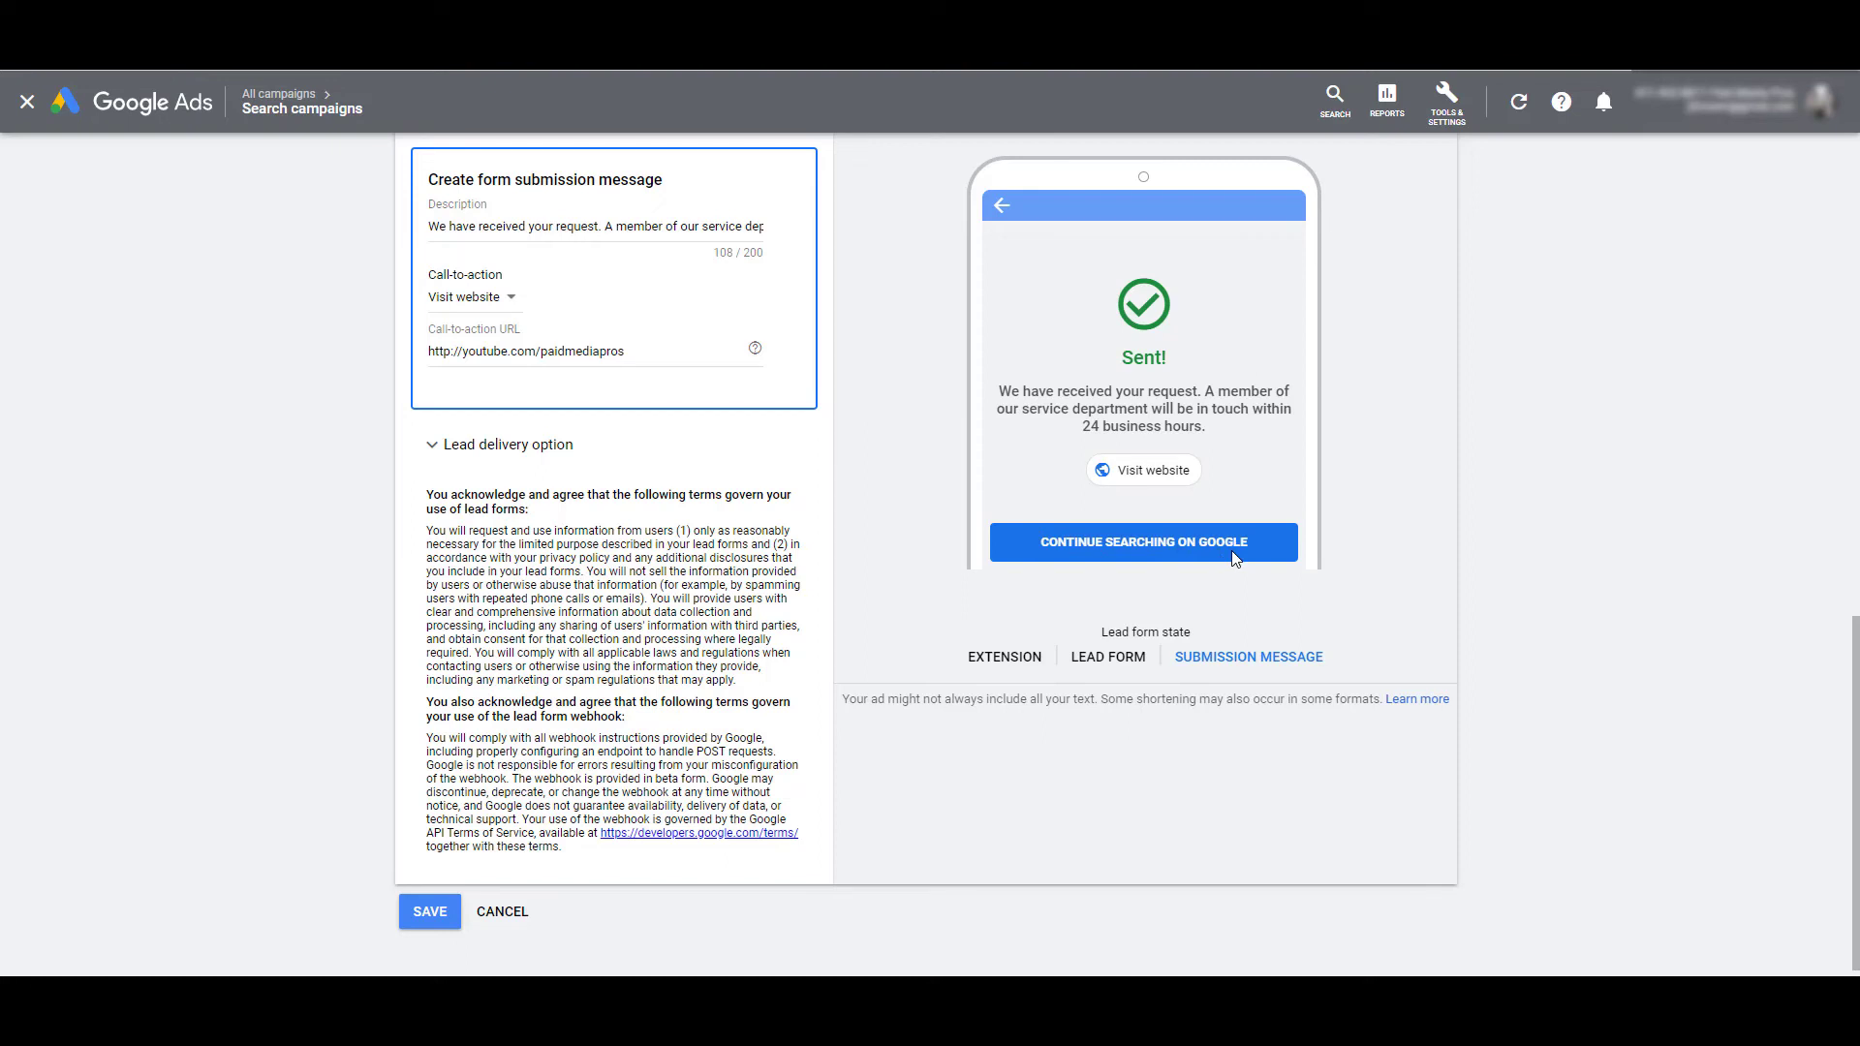
Step: Save the Schedule an Appointment lead form extension
click(448, 912)
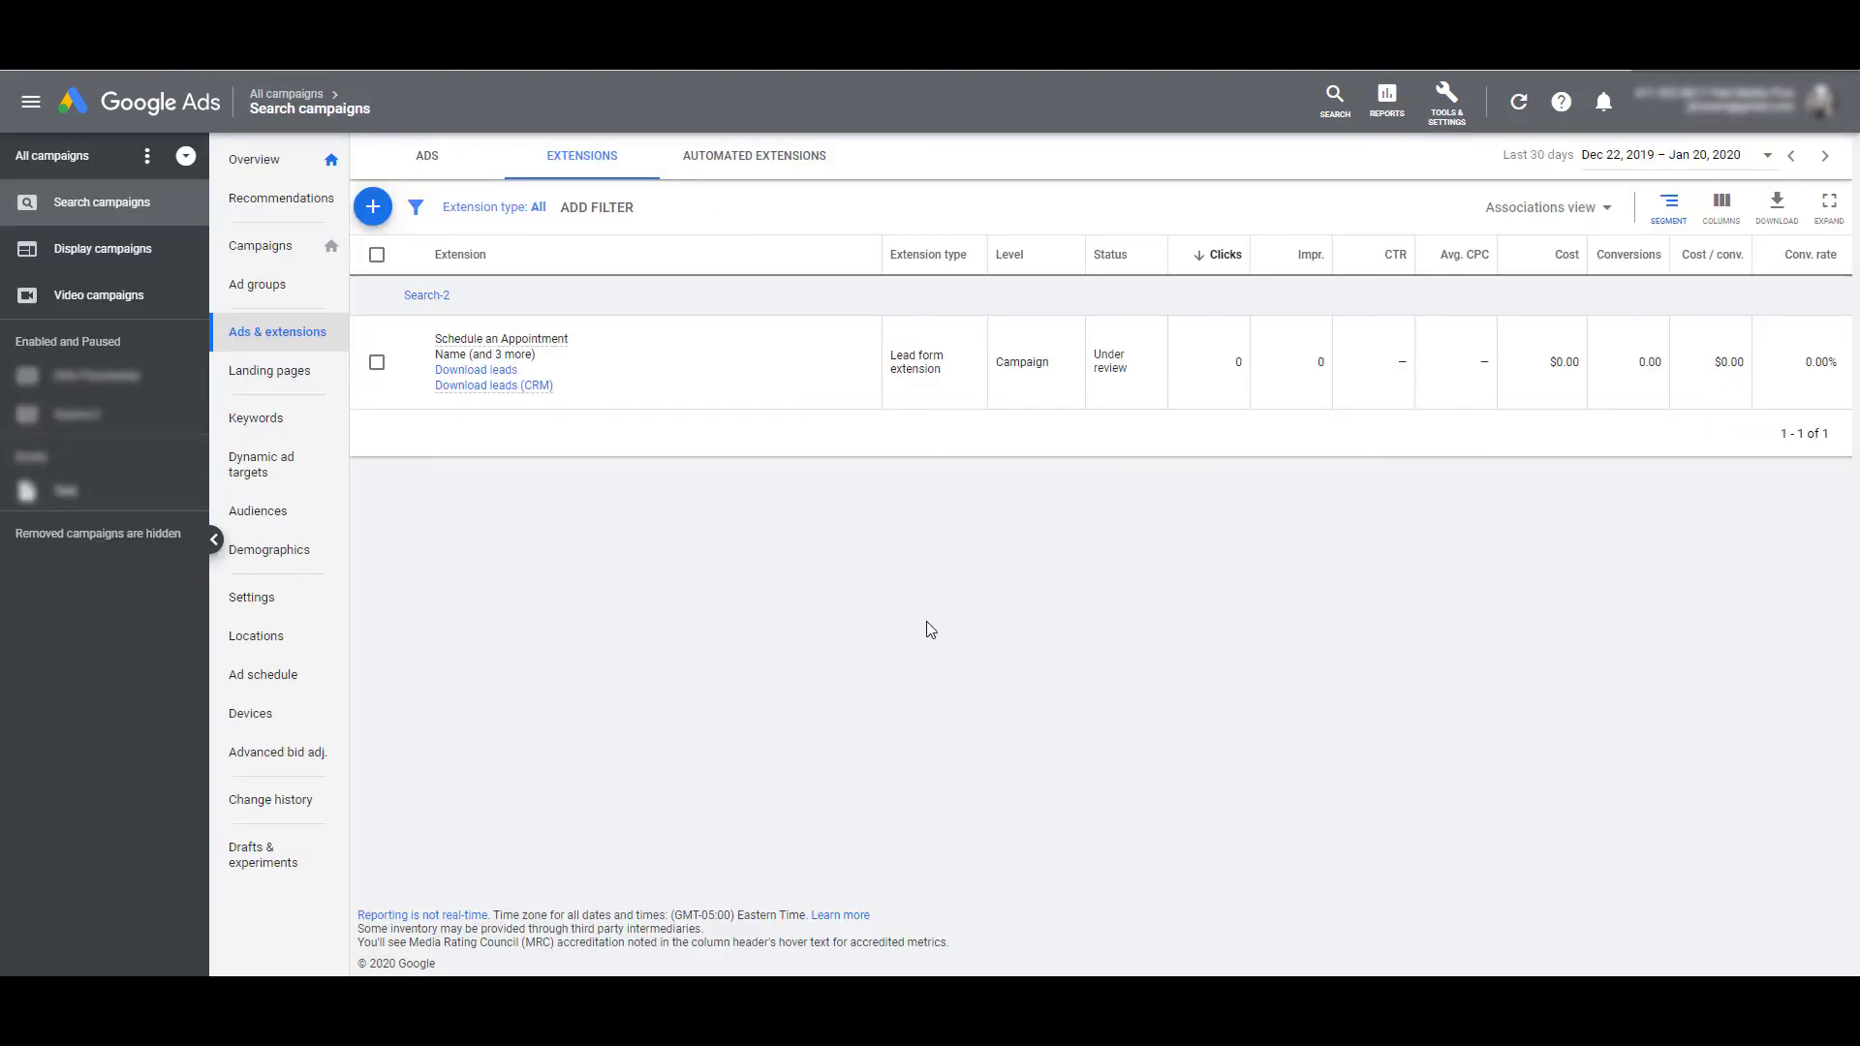
Step: Download the Schedule an Appointment leads as 'Lead form report (1).csv'
click(479, 383)
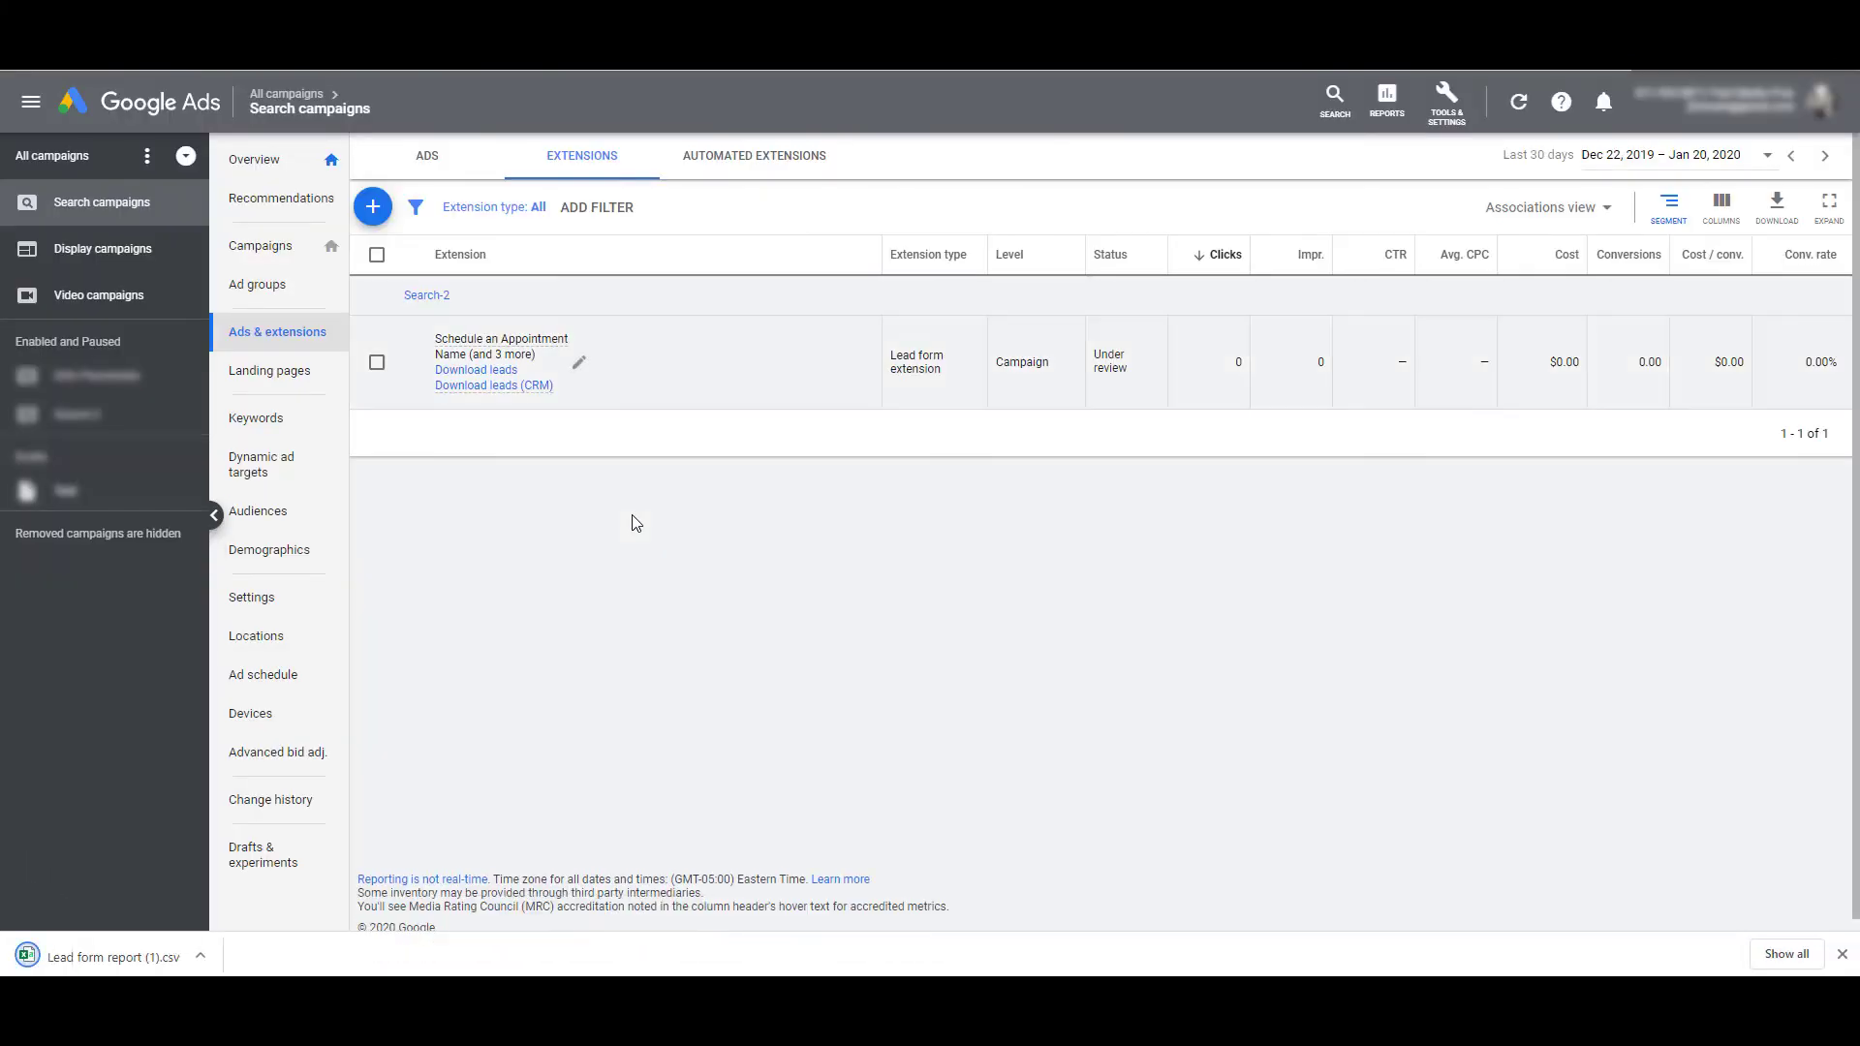